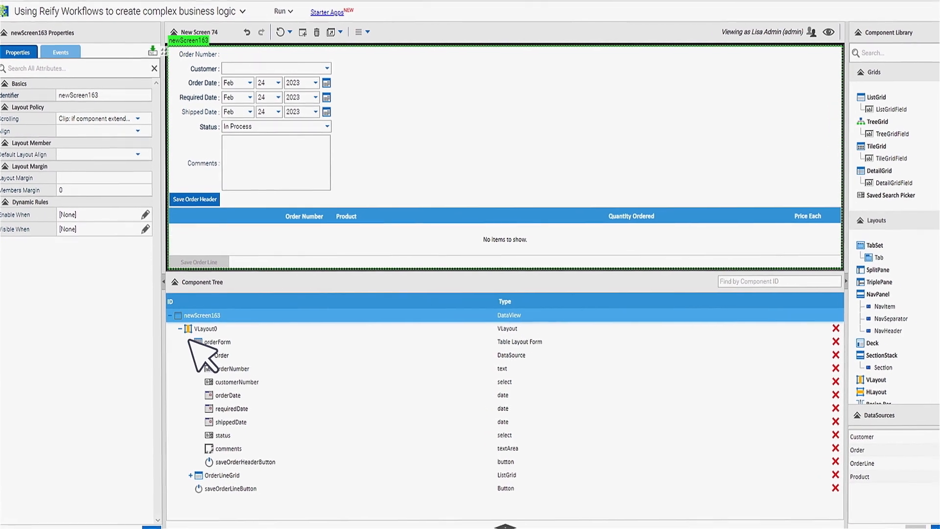
Create a workflow for the Click event of the Save Order Header button.
click(191, 334)
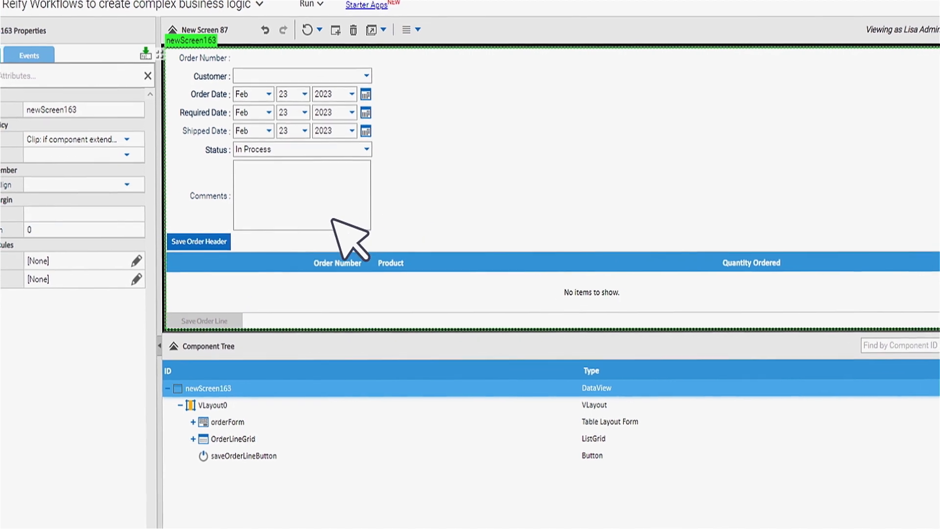
click(217, 225)
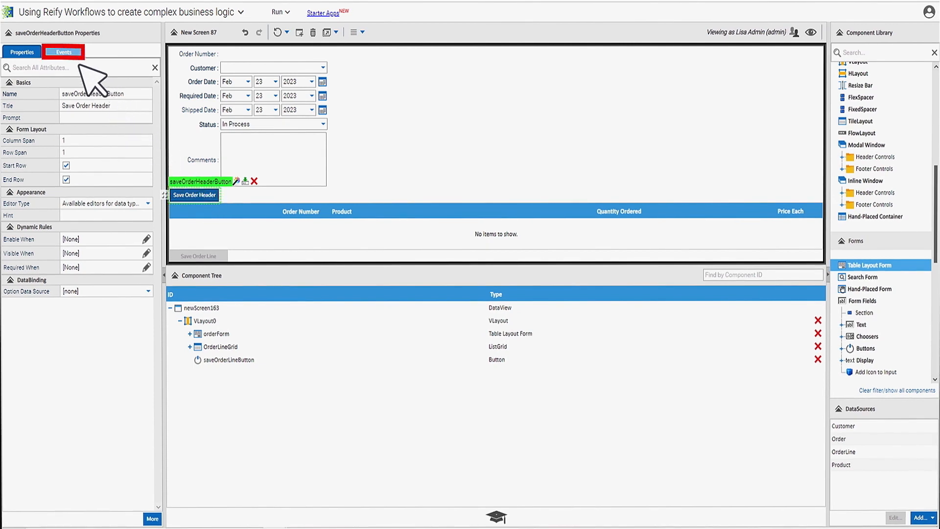
click(67, 52)
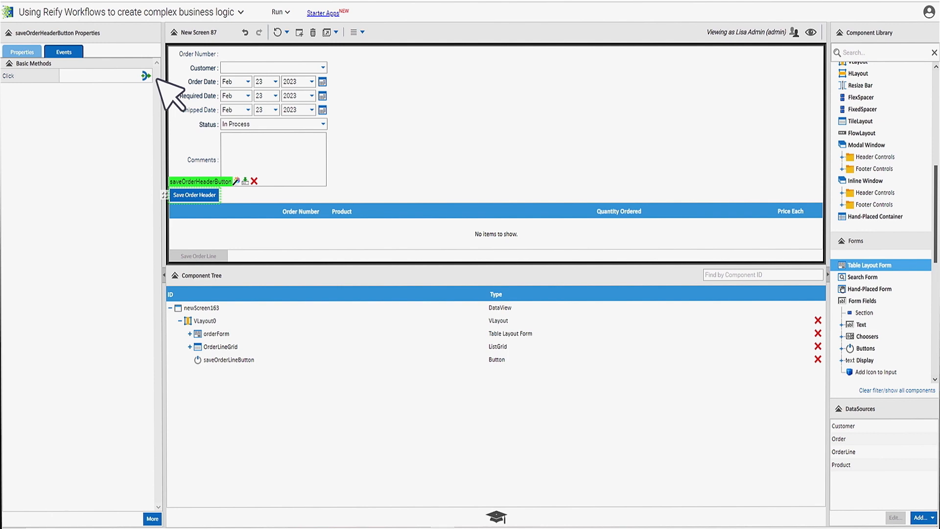
click(145, 76)
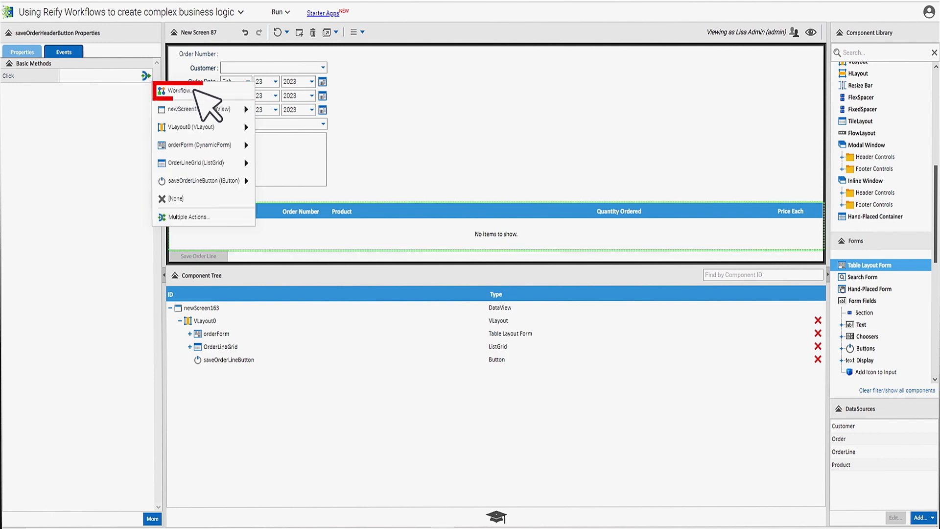
click(194, 90)
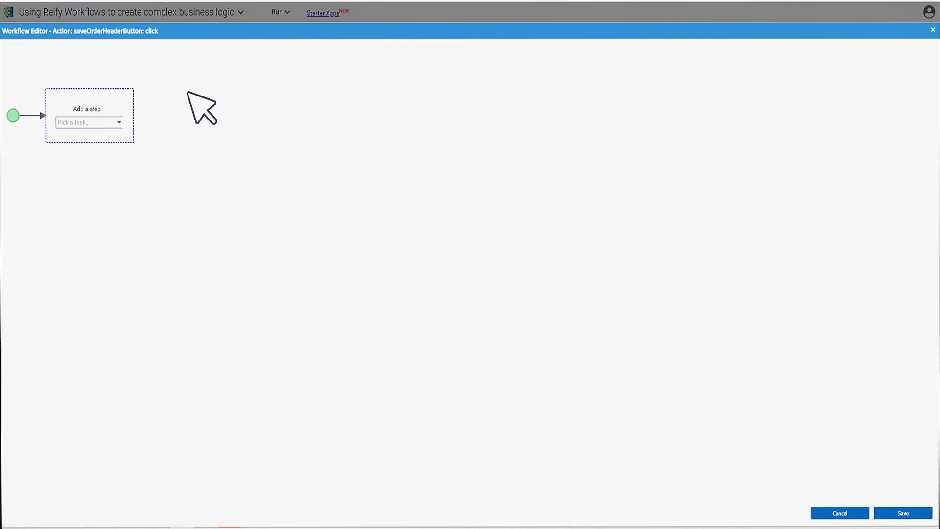
Add a Save Data task targeting orderForm, with clearing of form values after save turned off.
click(119, 120)
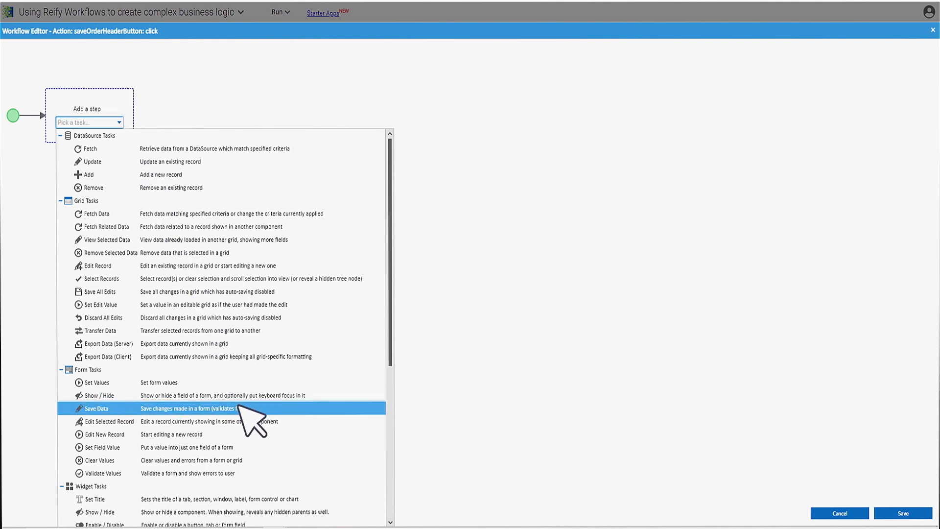
click(239, 407)
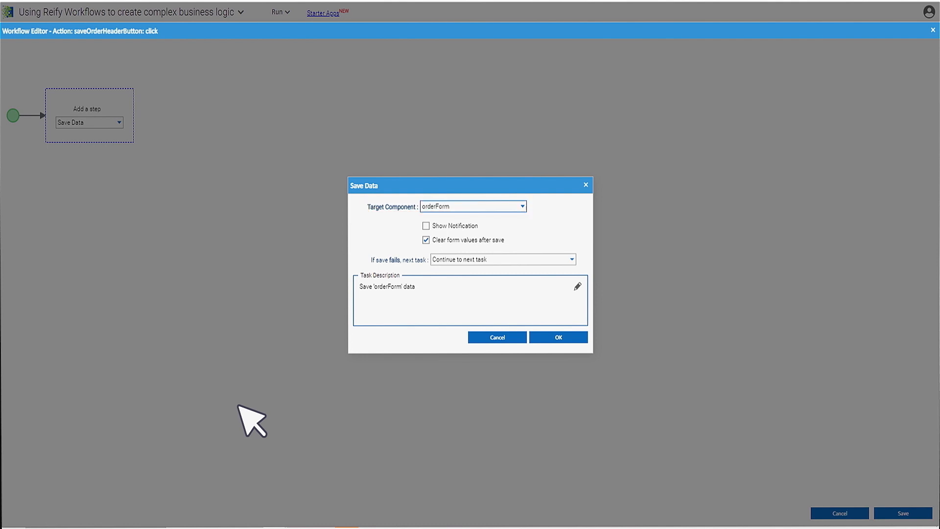
click(521, 206)
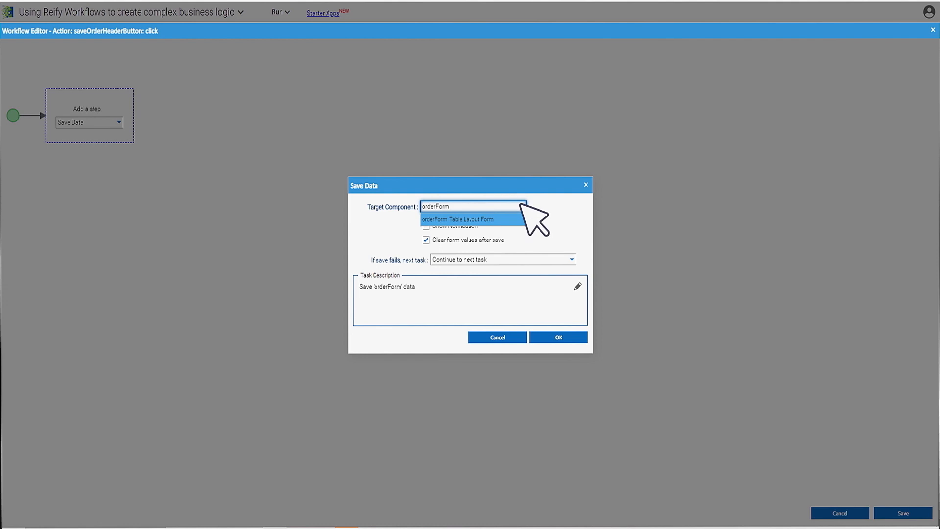
click(522, 205)
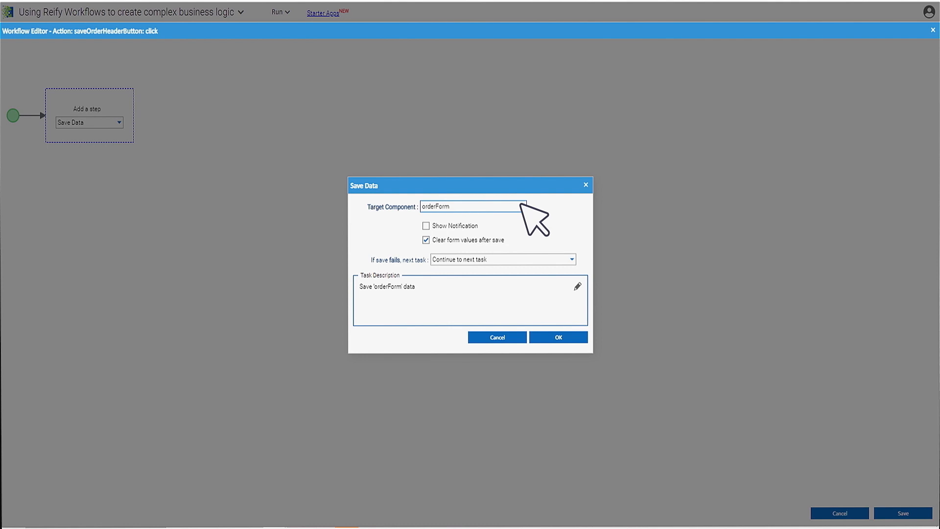
click(426, 240)
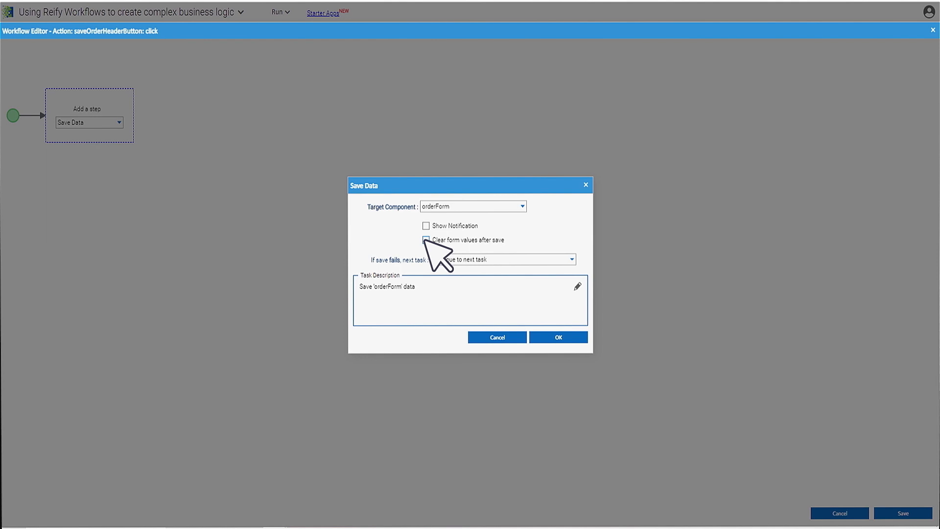
click(567, 336)
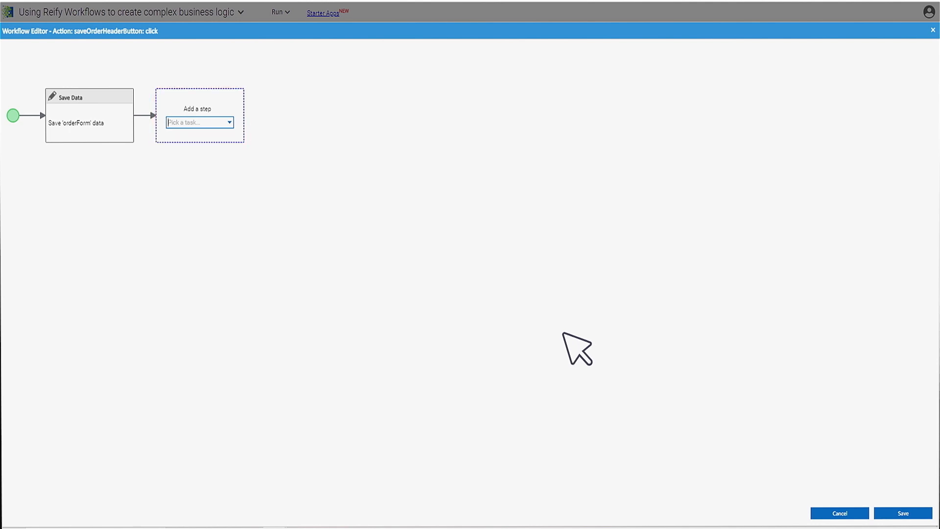
Add an Edit Record task that starts a new OrderLineGrid record with orderNumber bound to the Order's Order Number, and save the workflow.
click(228, 121)
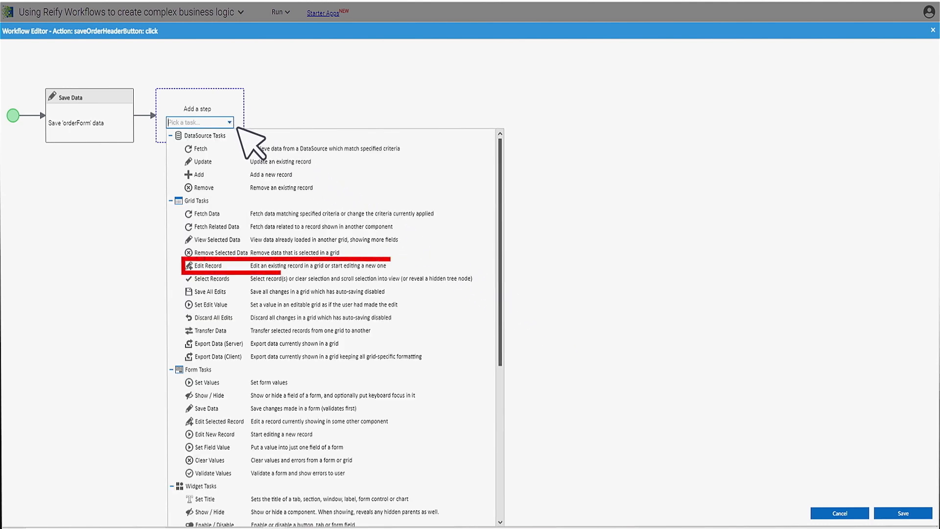
click(388, 266)
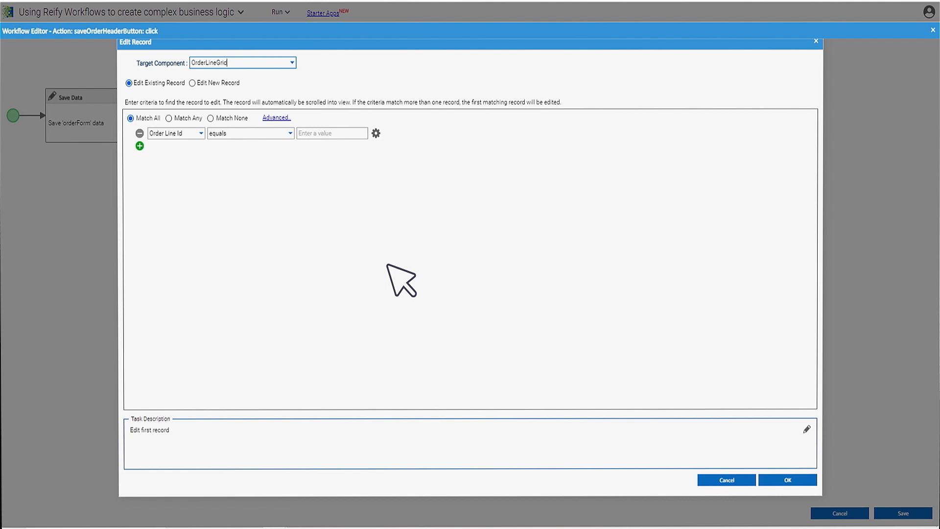
click(193, 83)
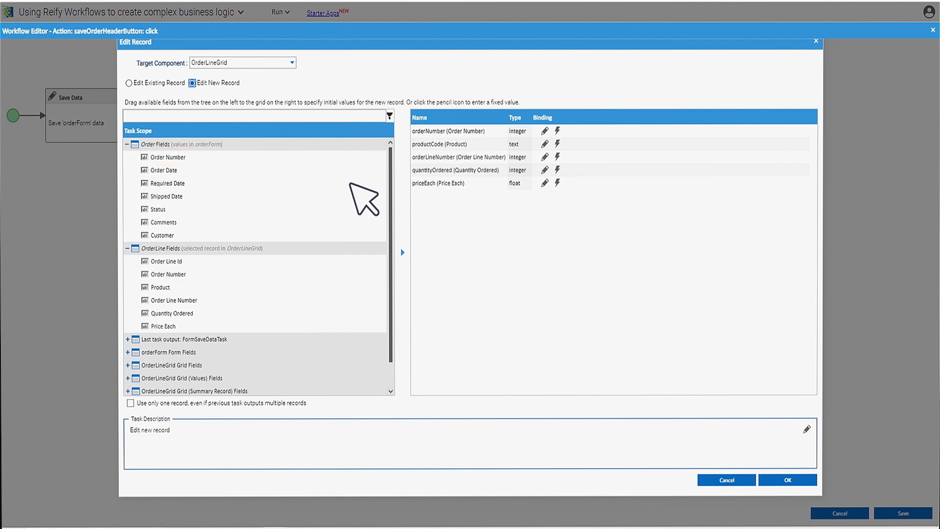
click(180, 158)
drag(181, 157, 509, 143)
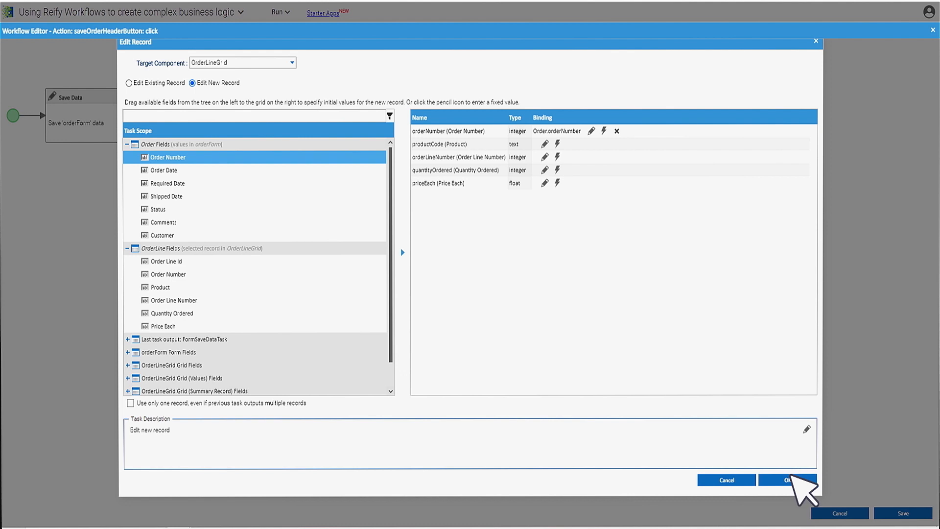
click(789, 478)
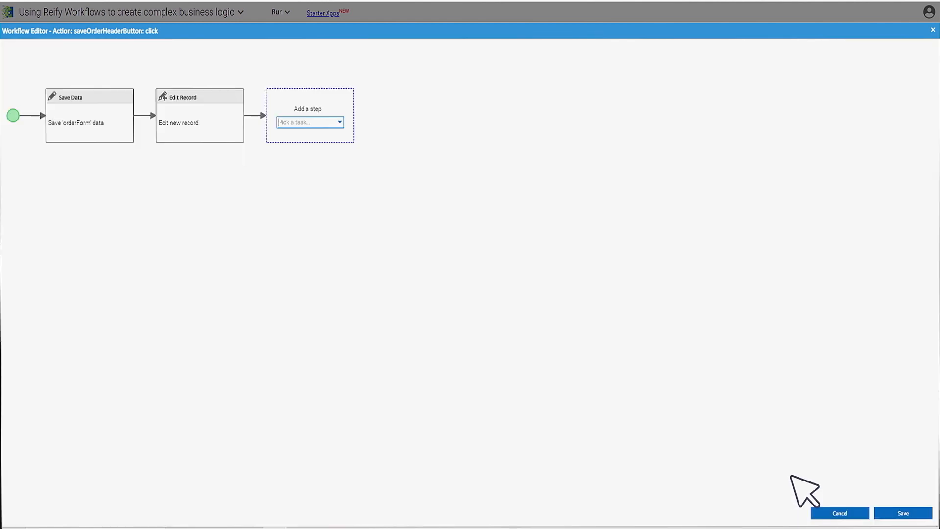
click(902, 511)
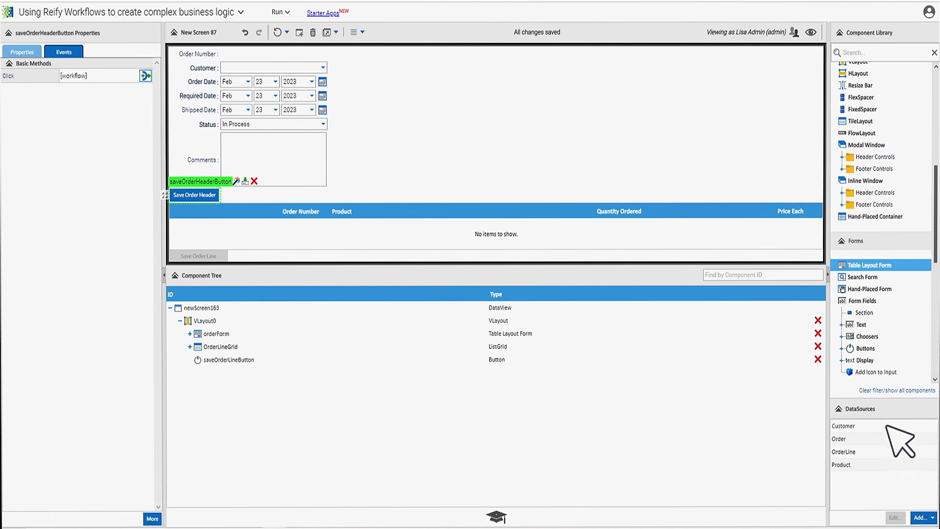
Test the screen in preview by saving an order header for Mini Gifts Distributors Ltd., and exit the preview.
click(810, 33)
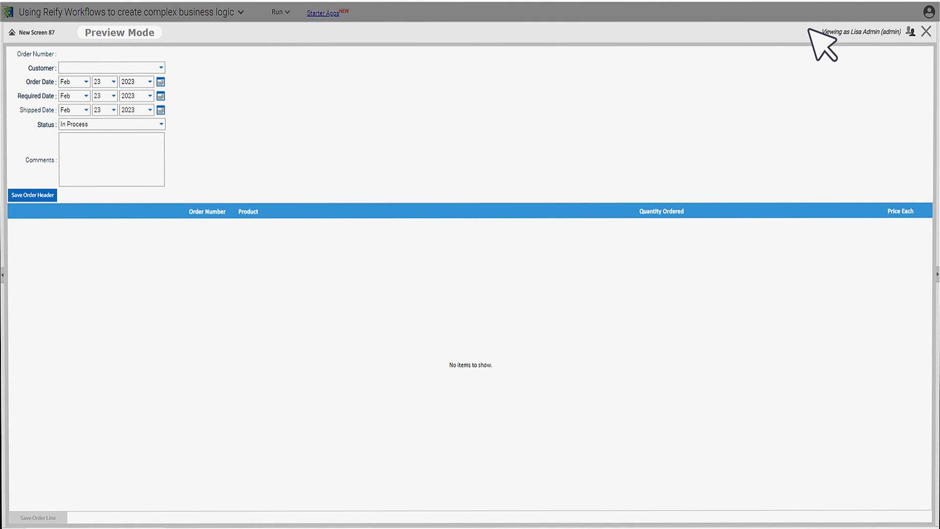
click(161, 67)
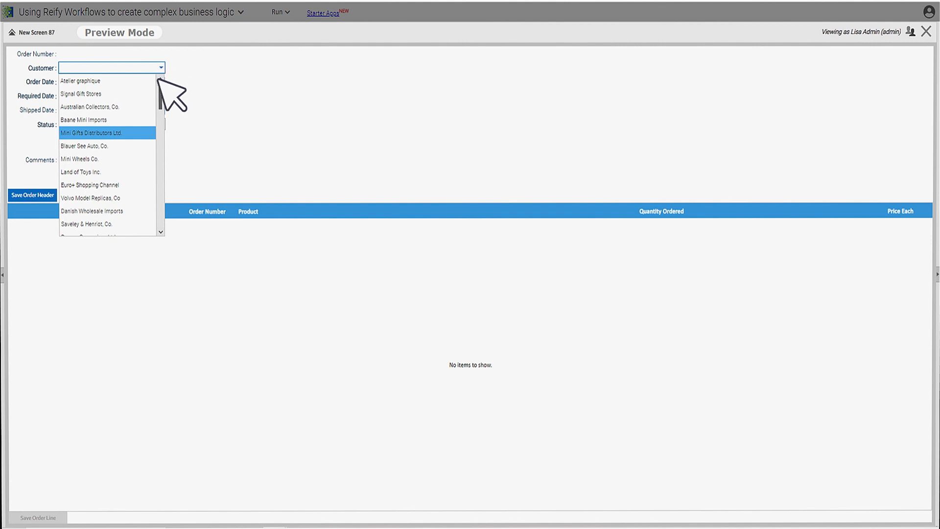
click(142, 133)
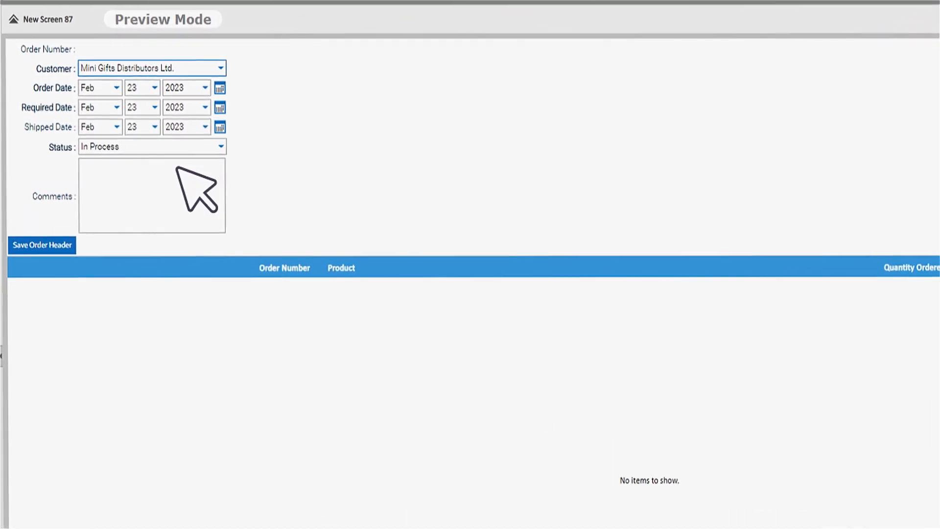
click(68, 246)
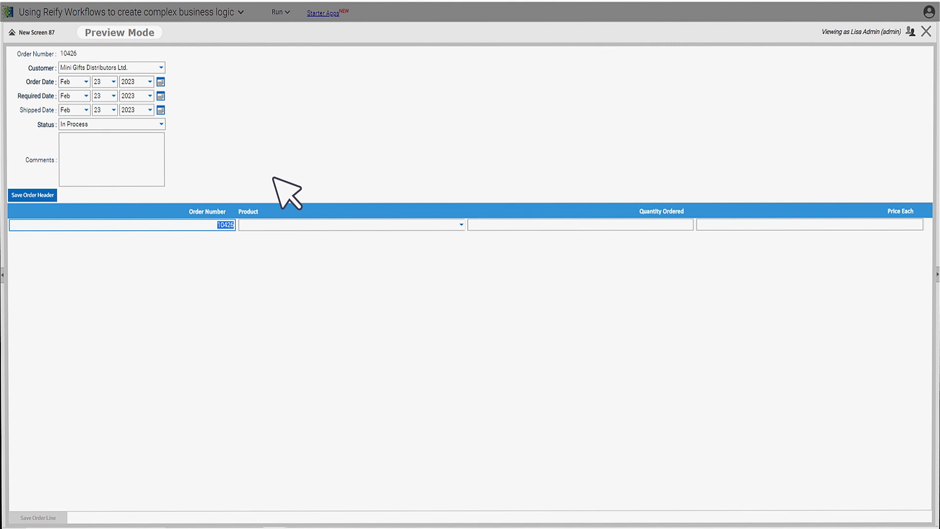
click(926, 32)
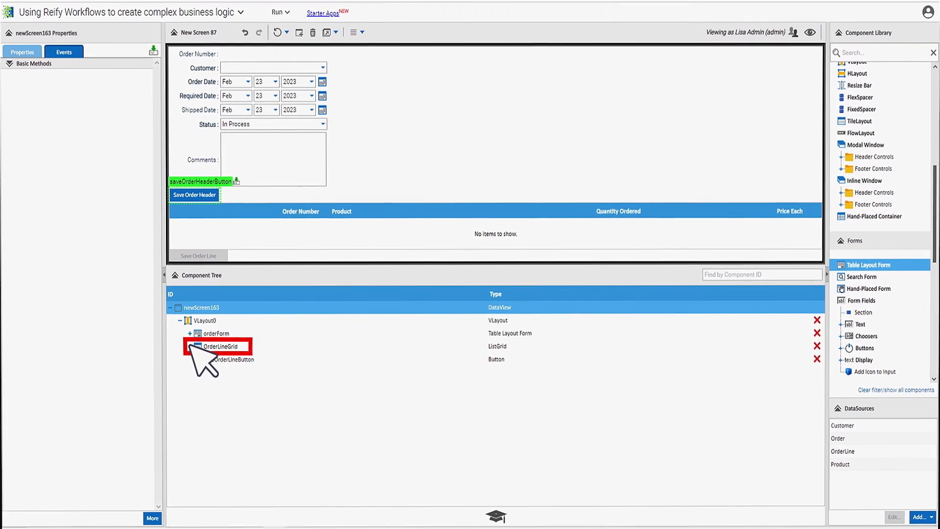
Create a workflow for the Editor Exit event of the quantityOrdered field in OrderLineGrid.
click(190, 346)
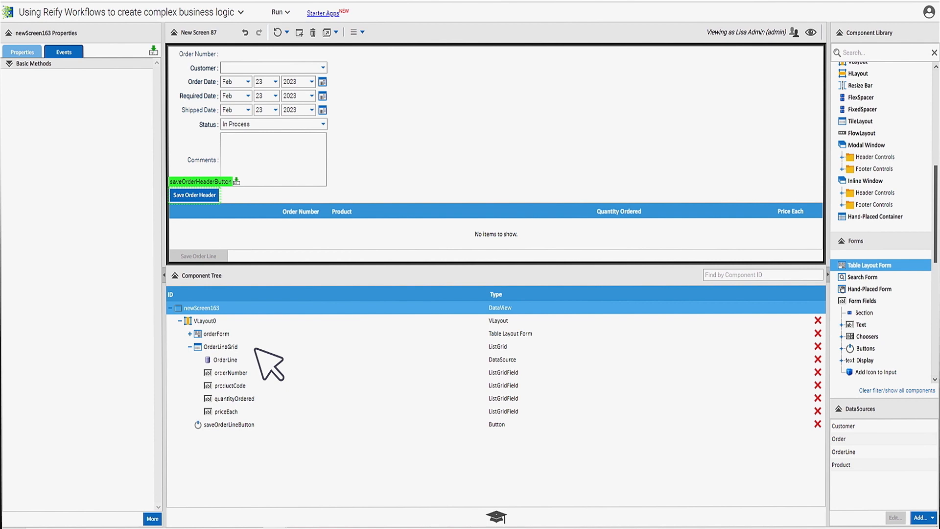
click(251, 398)
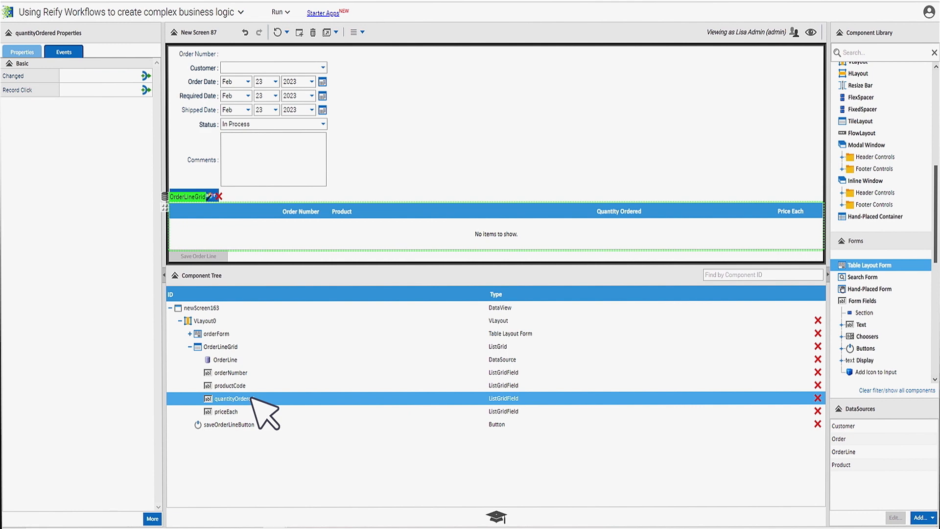
click(151, 518)
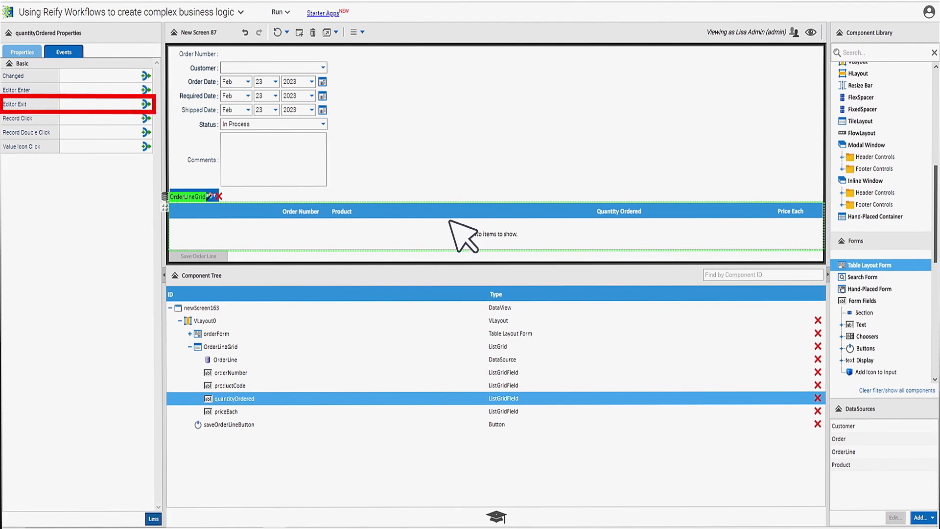
click(146, 103)
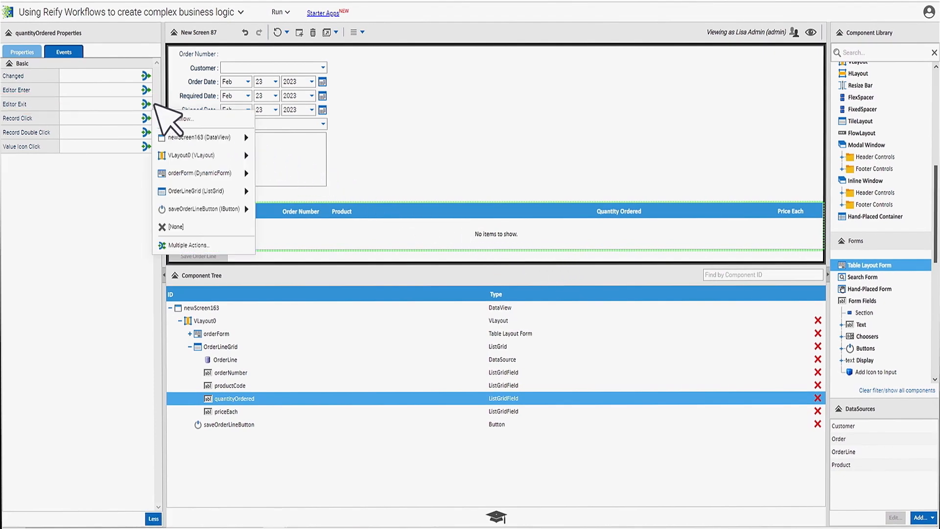
click(193, 118)
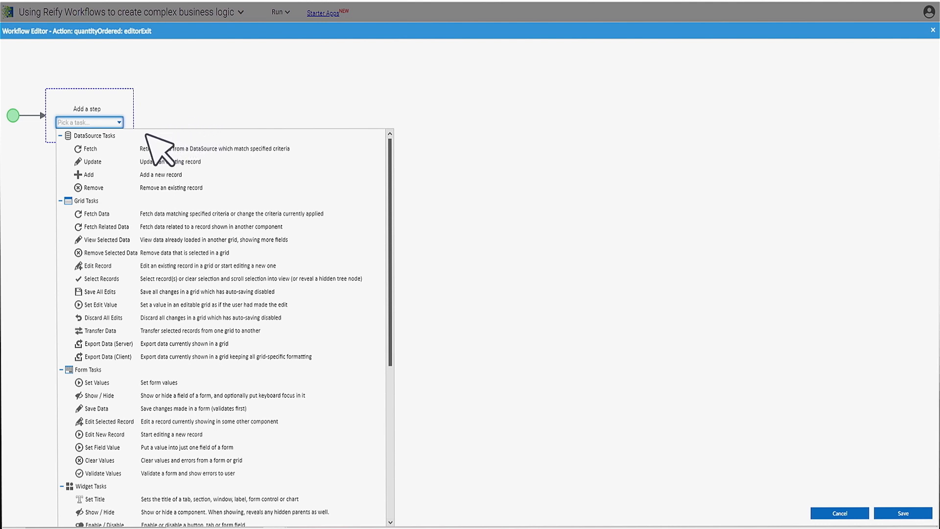
Add a Fetch task on the Product data source with a Product Code criterion using equals (match case).
click(114, 153)
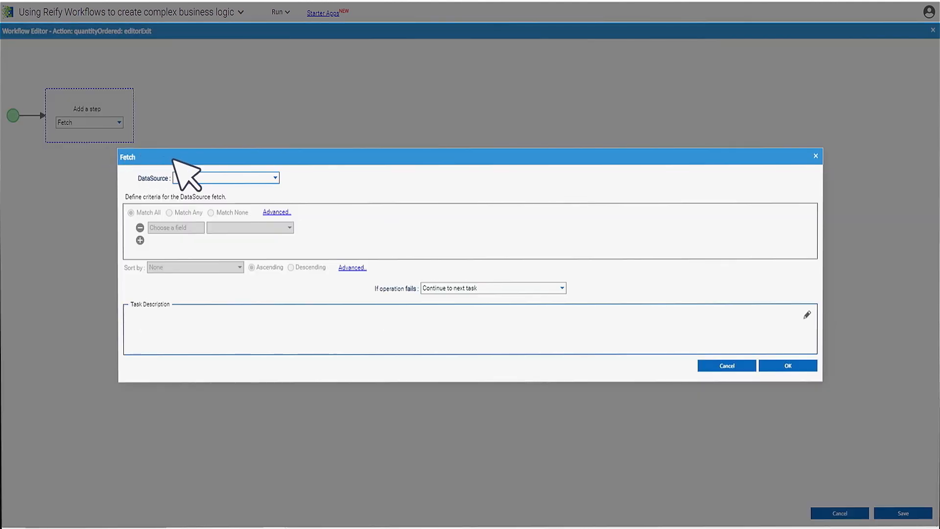
click(274, 177)
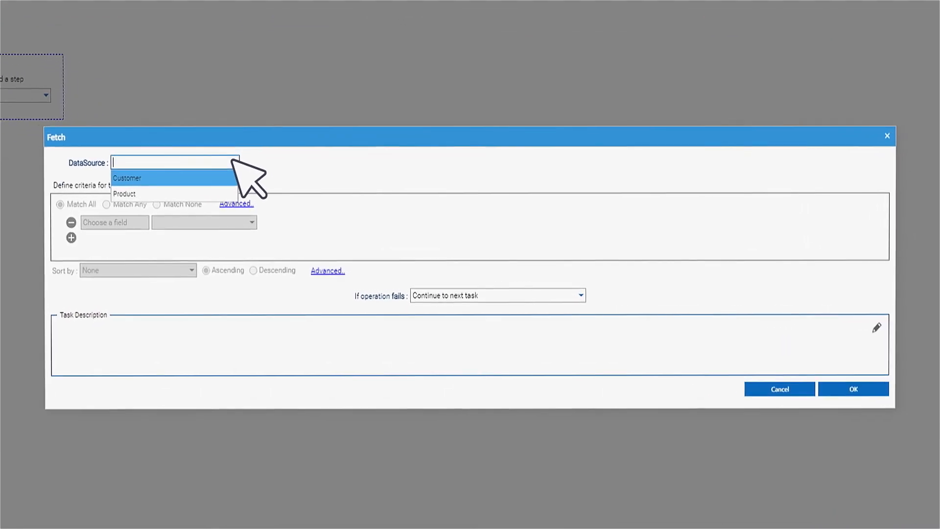
click(111, 188)
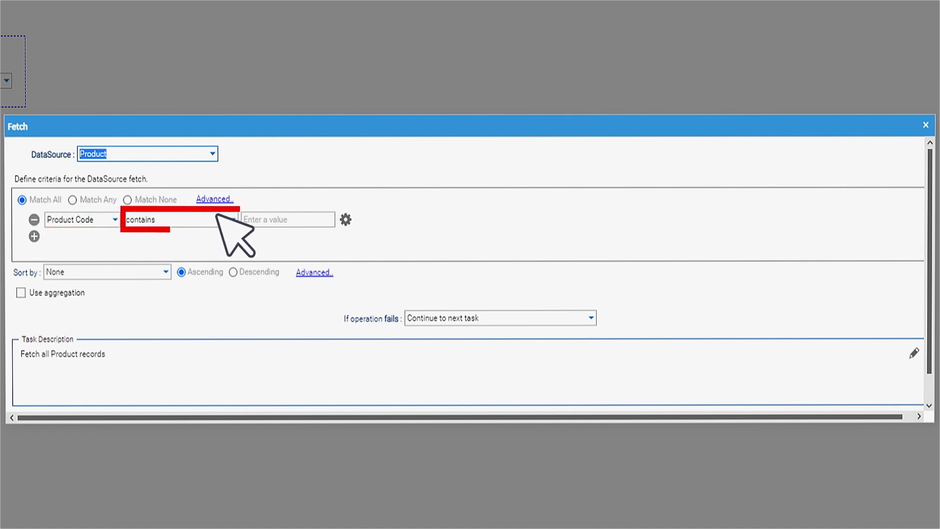
click(232, 219)
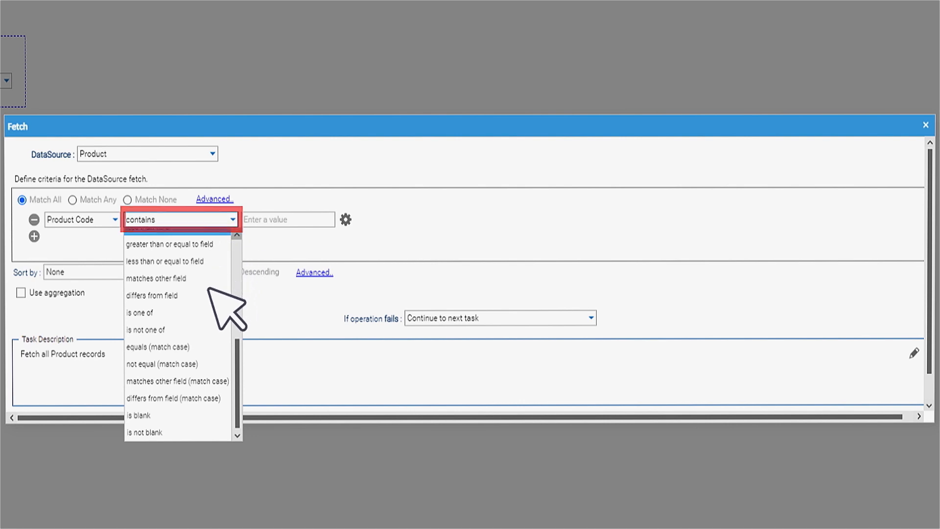
click(192, 346)
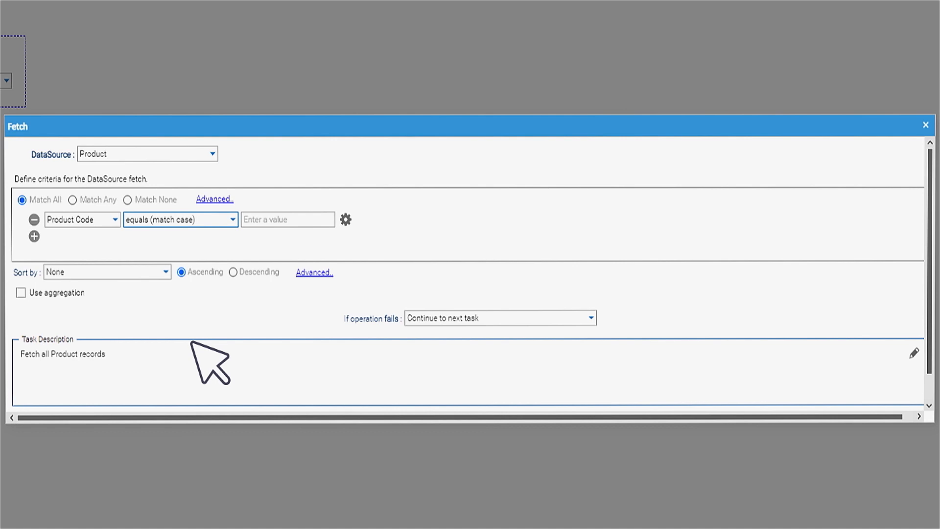
Bind the Product Code criterion to the Product field of the selected OrderLine record, filtering the dynamic values by "product".
click(345, 219)
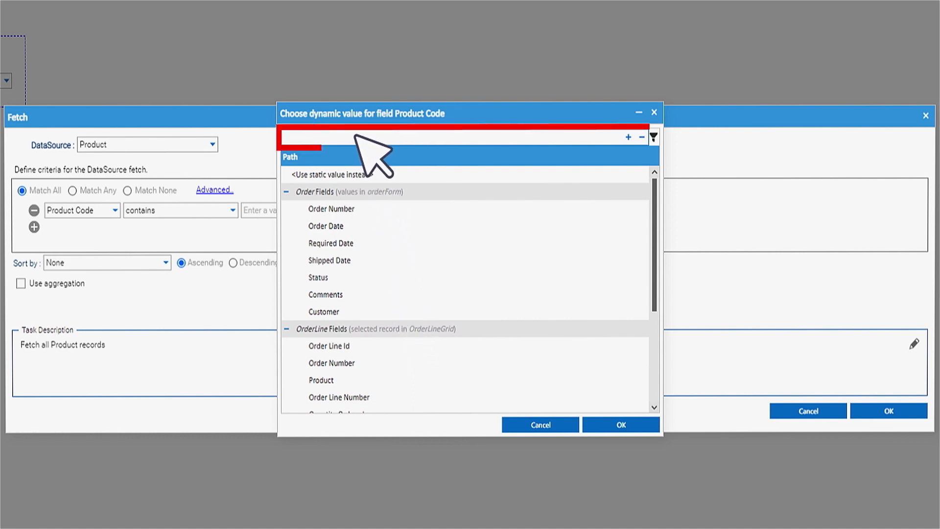
text(product)
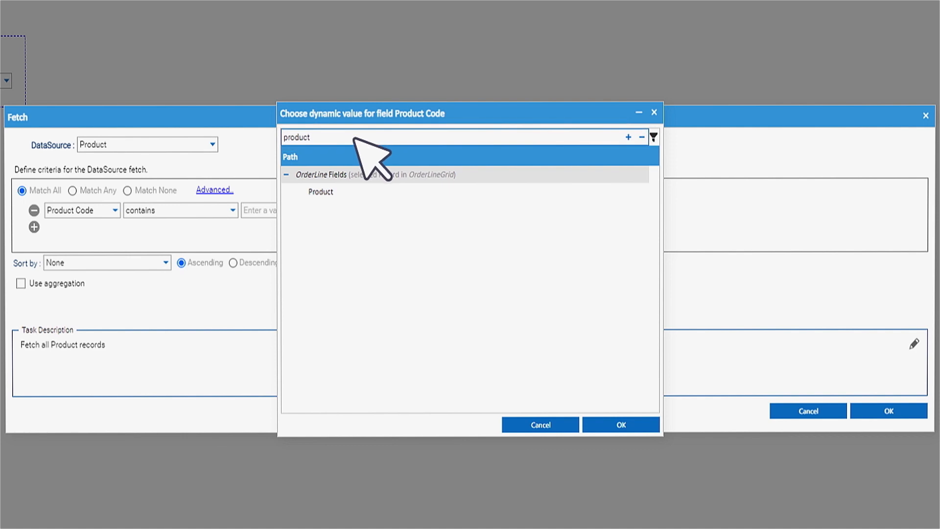
double_click(335, 190)
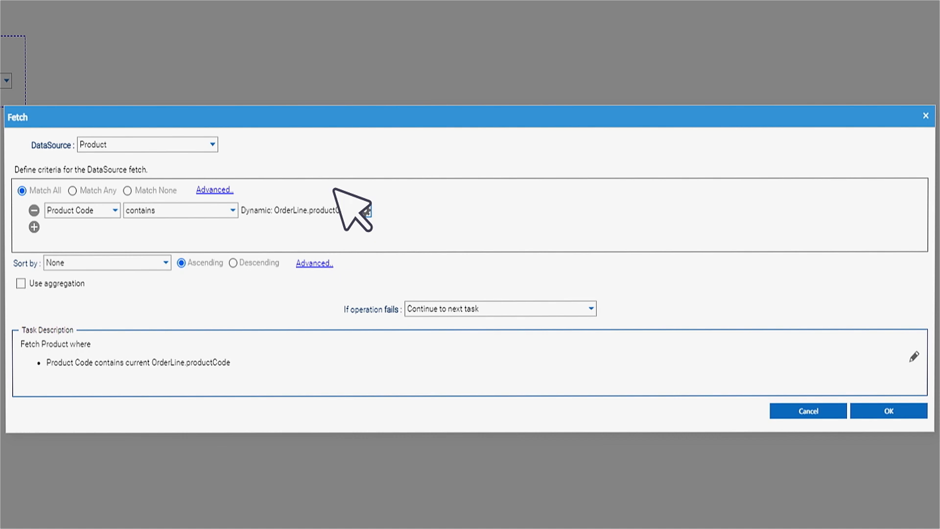
Confirm the Fetch task and add a Decision task after it with a Quantity In Stock criterion using greater than or equal to.
click(900, 410)
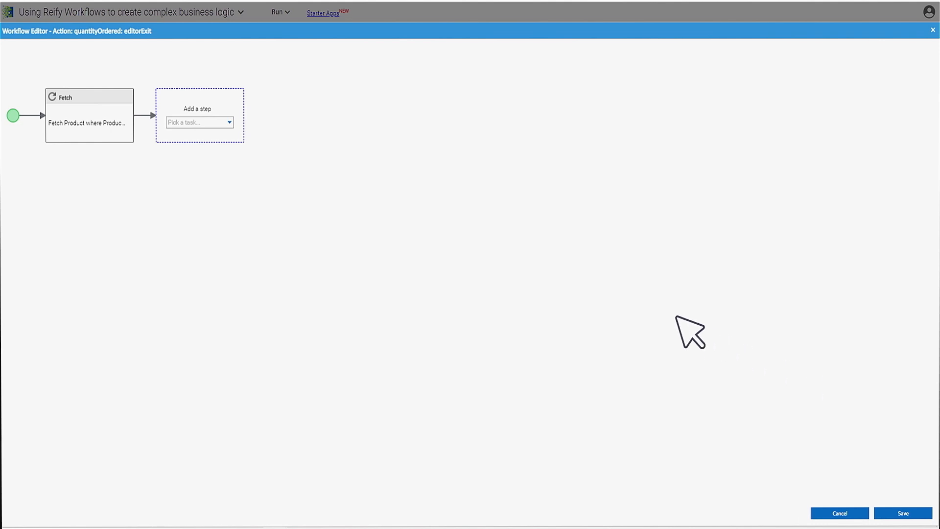
click(230, 119)
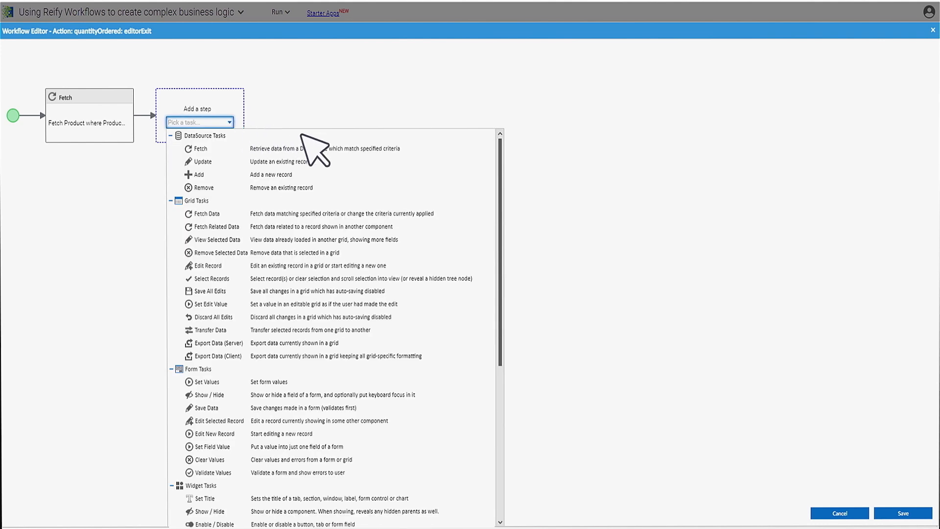
drag(498, 180, 493, 314)
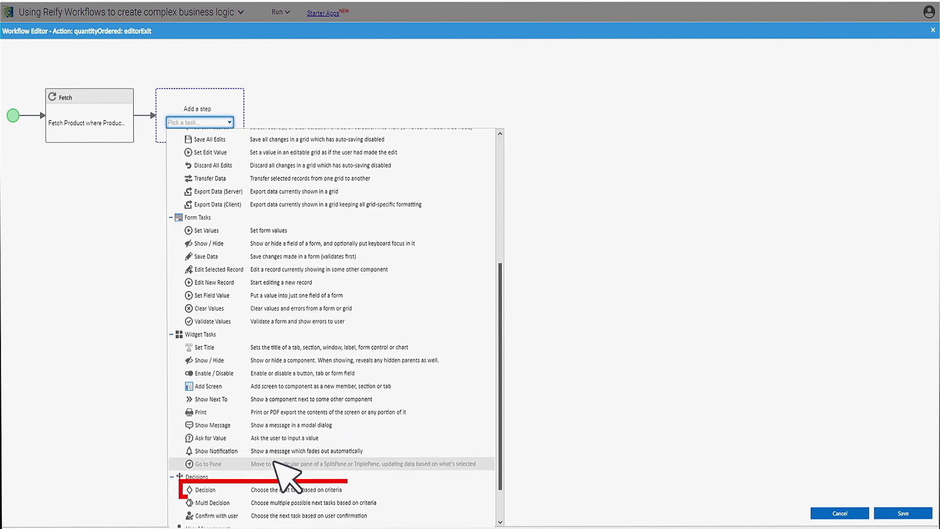
click(240, 491)
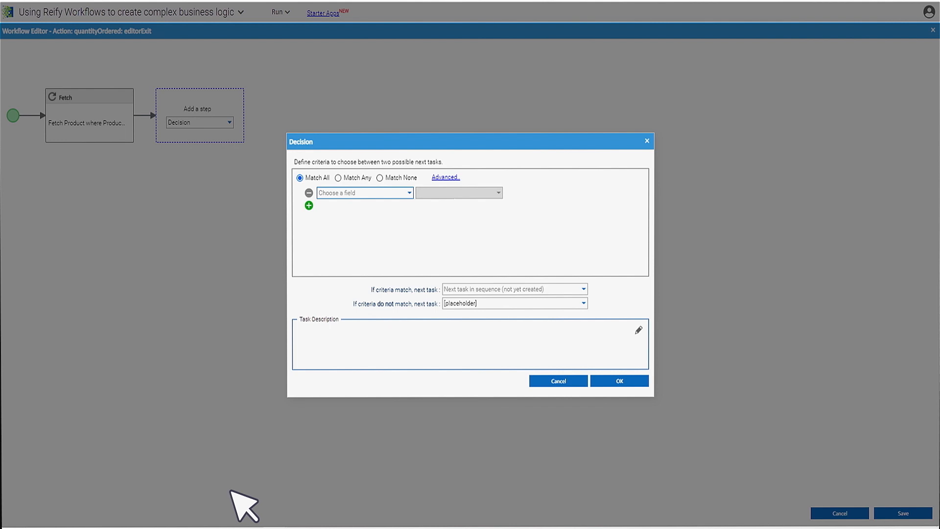
click(409, 193)
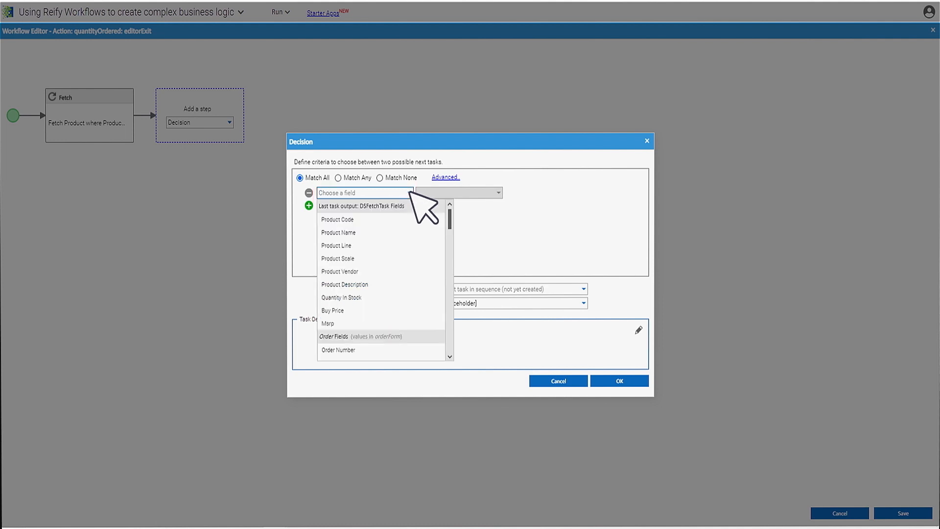
click(365, 297)
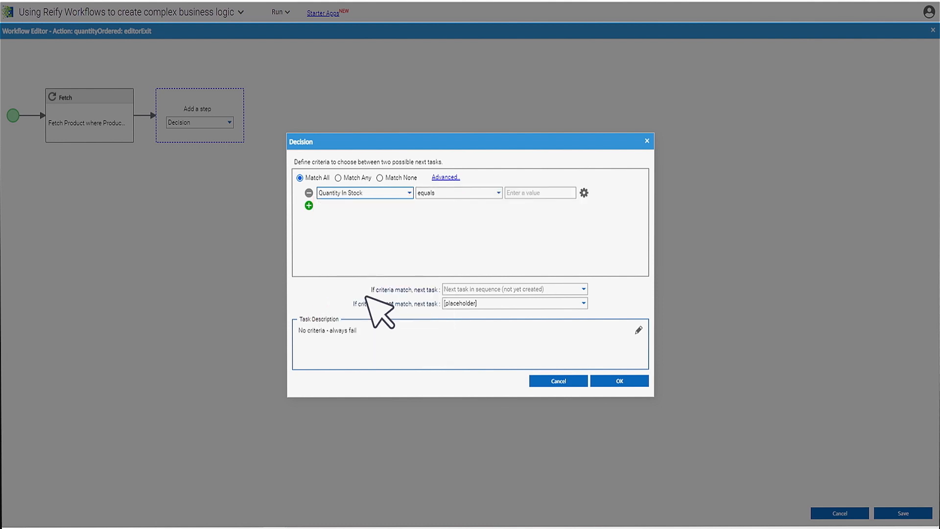
click(497, 193)
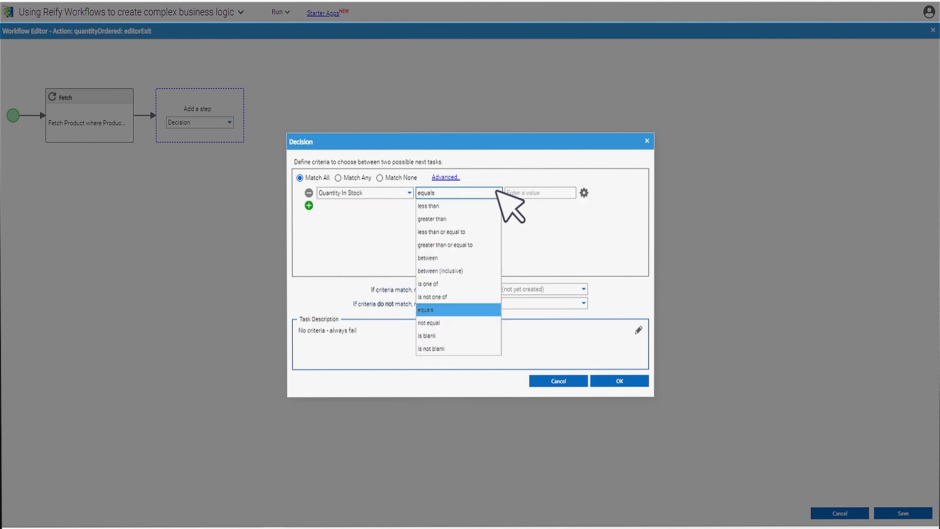
click(482, 245)
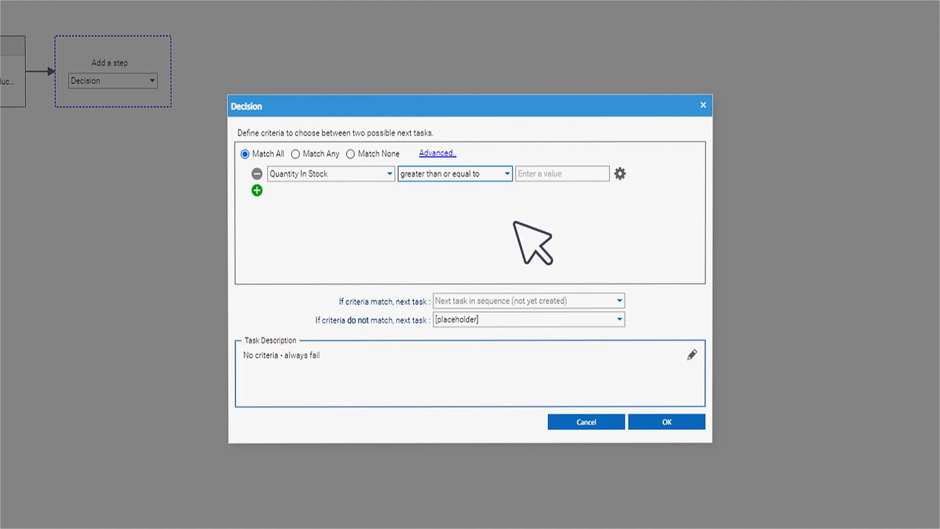
Bind the Decision criterion to Quantity Ordered of the selected OrderLine record, filtering the dynamic values by "ordered", and confirm the task.
click(618, 173)
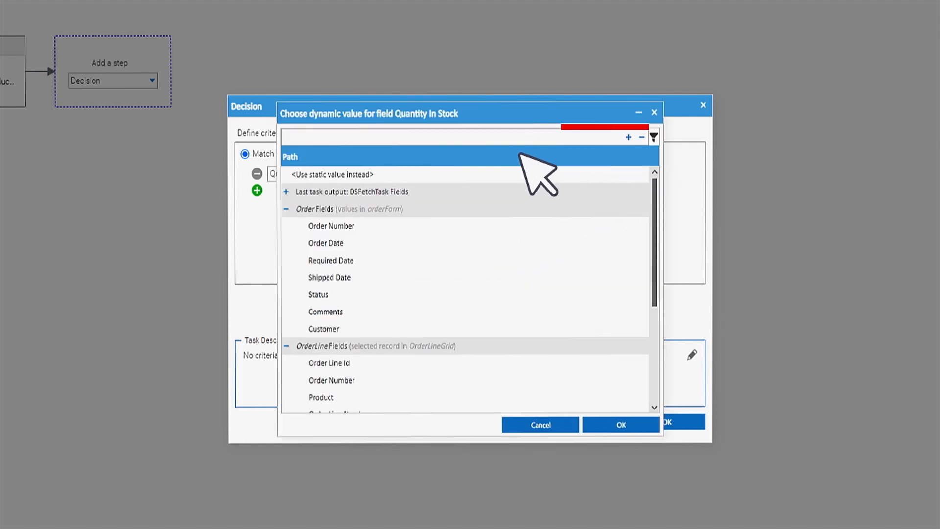
click(394, 135)
text(ordered)
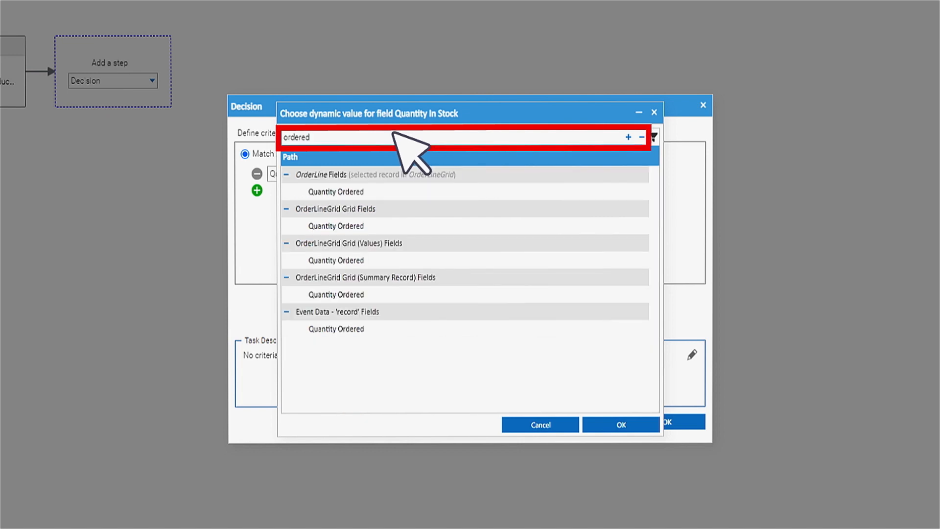
click(364, 188)
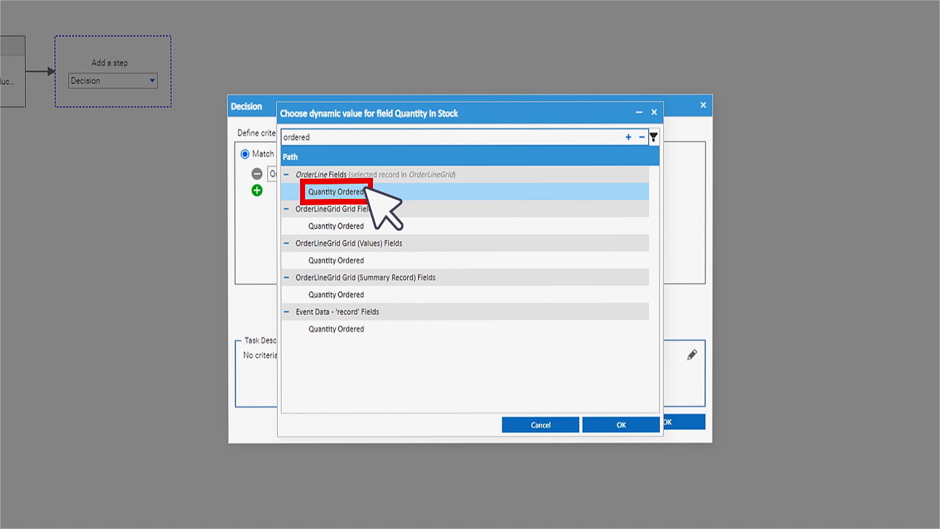
double_click(365, 188)
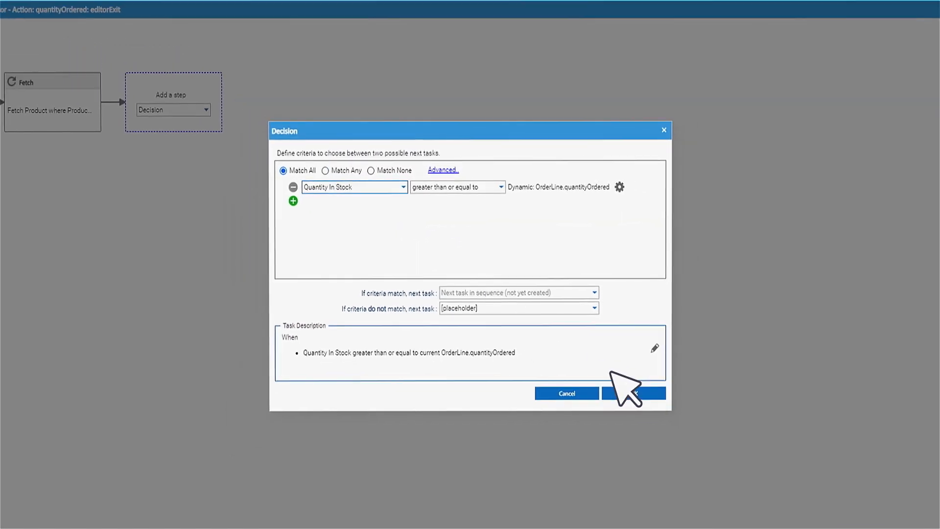
click(618, 391)
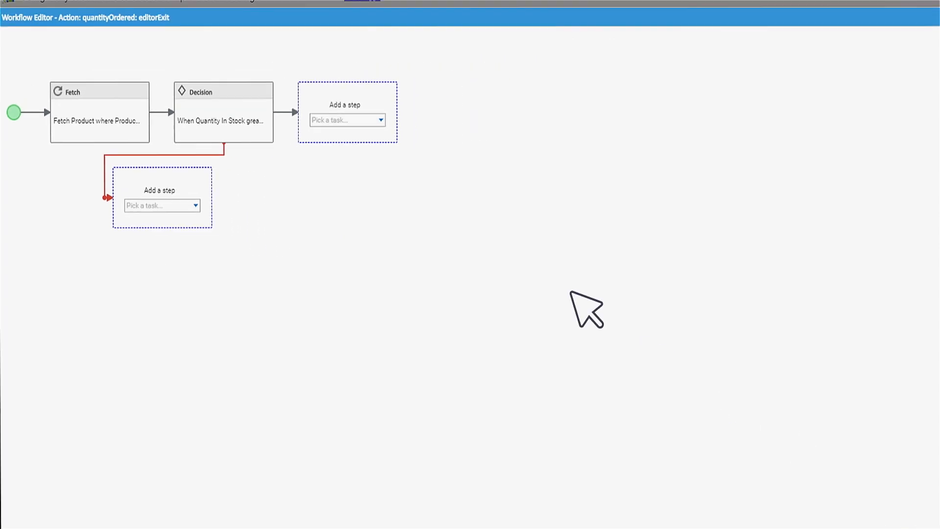
Add an Enable / Disable task on the Decision's matching branch that sets saveOrderLineButton to Enabled.
click(380, 120)
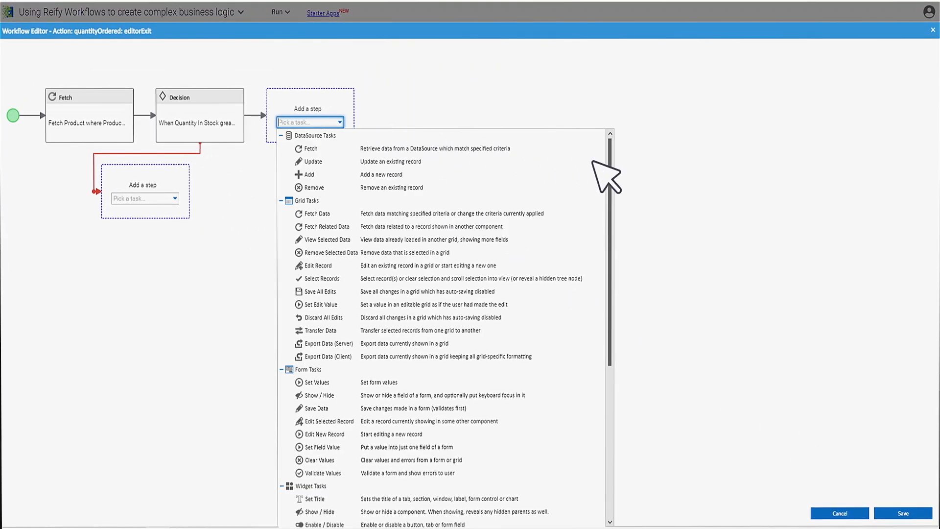
scroll(593, 161, down, 5)
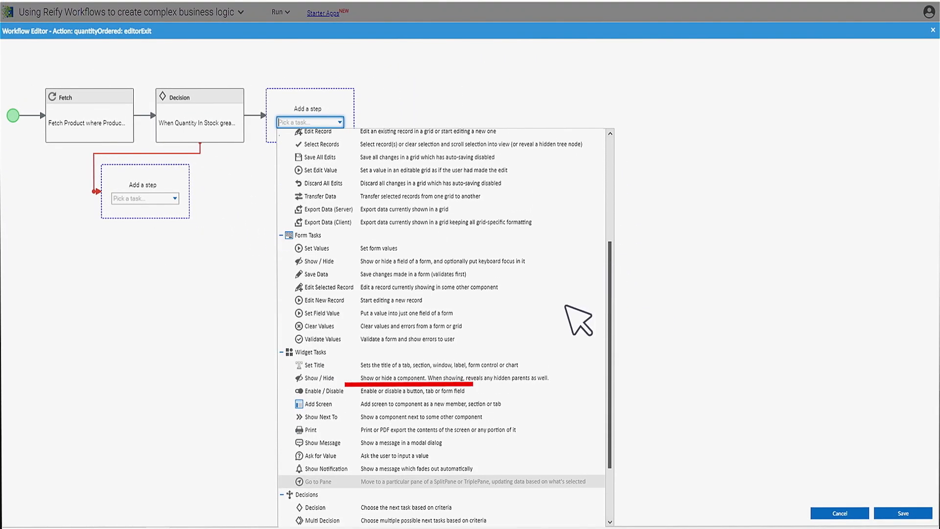
click(468, 390)
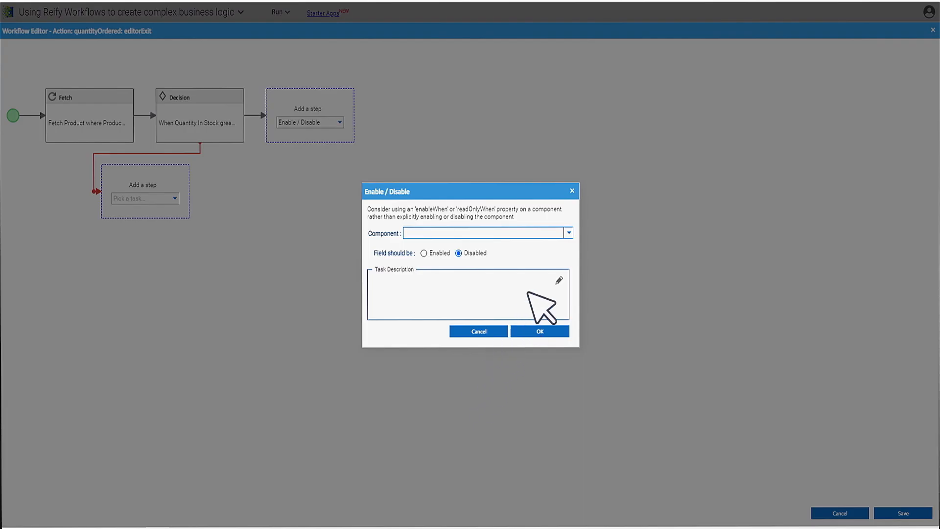
click(568, 233)
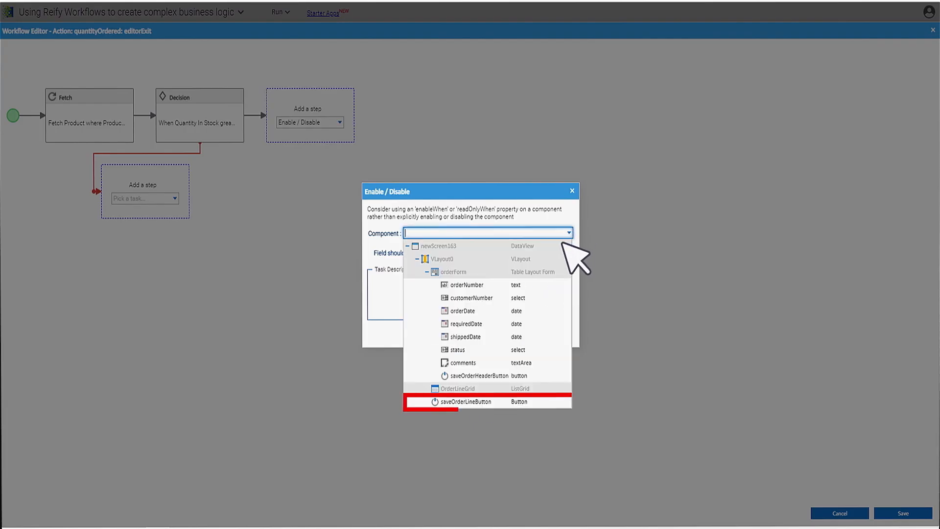
click(500, 400)
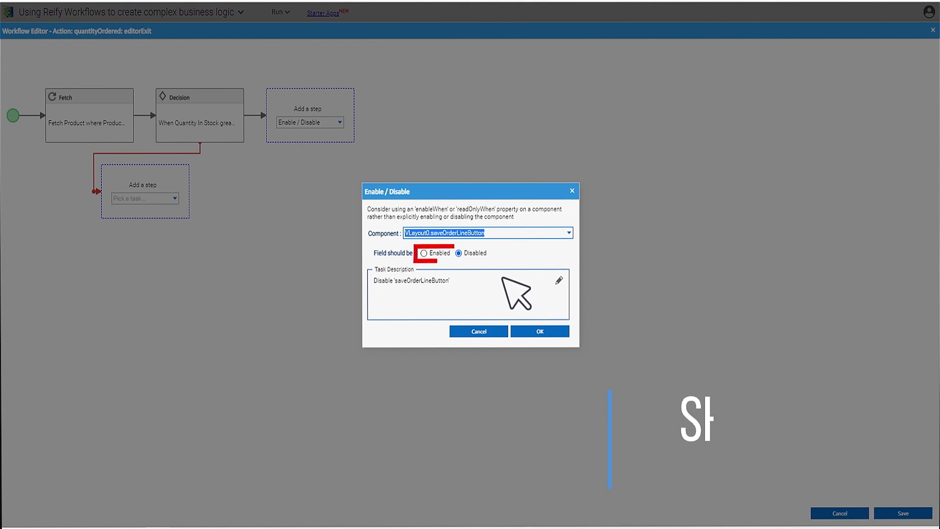
click(424, 253)
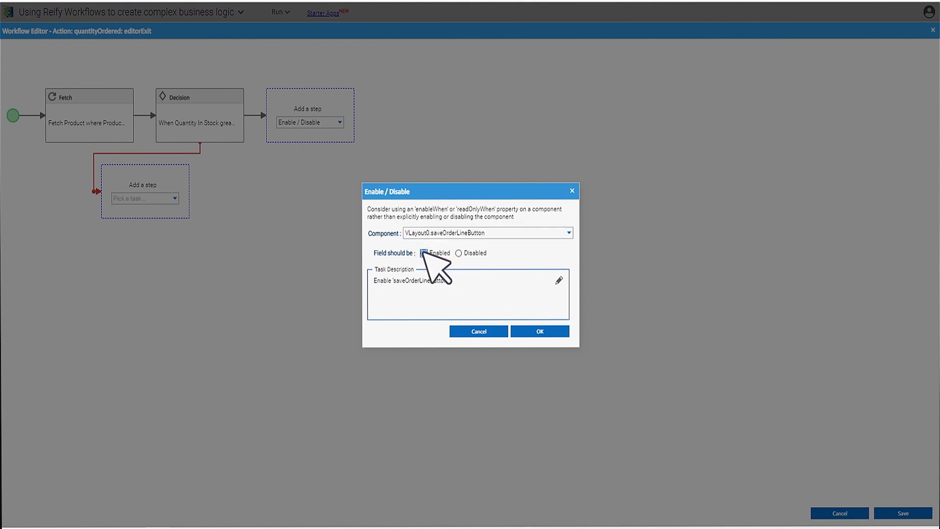
click(541, 331)
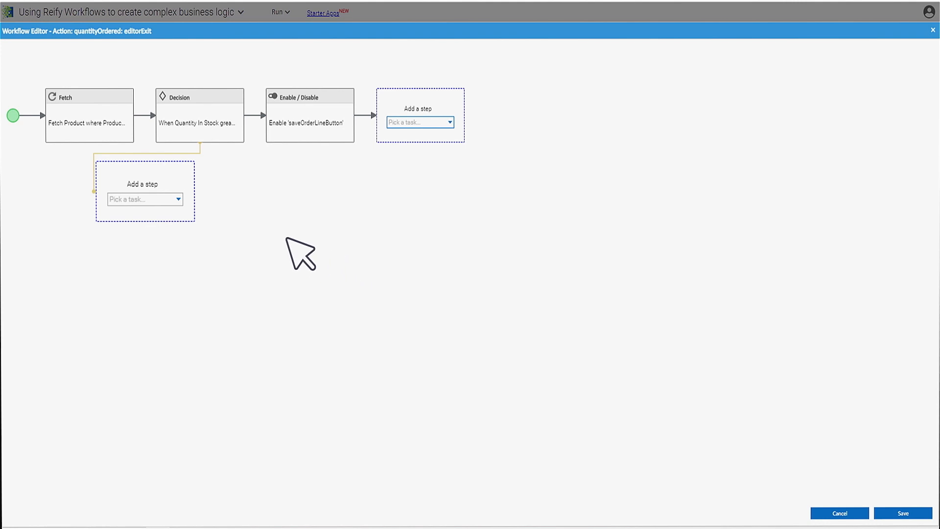
Add a Normal Show Message task reading "Out of Stock!" on the Decision's non-matching branch, and save the workflow.
click(176, 198)
drag(423, 234, 427, 325)
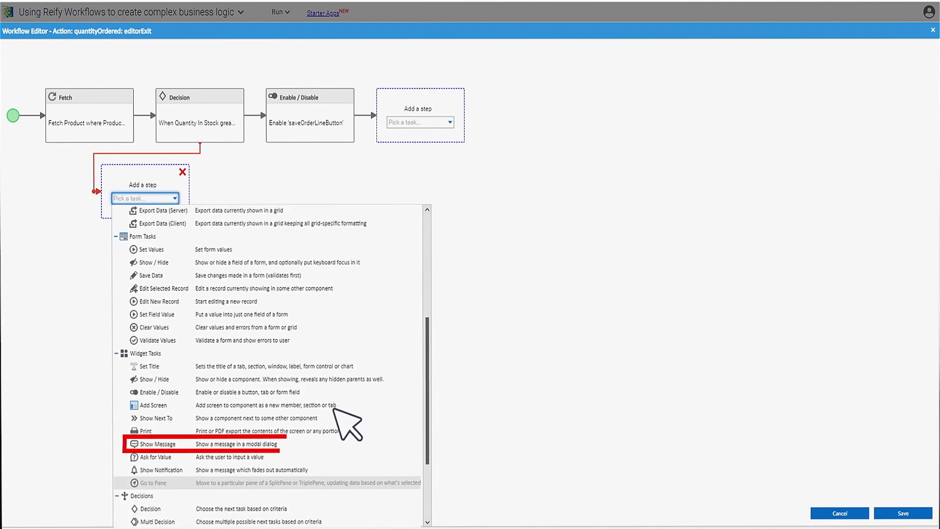
click(282, 443)
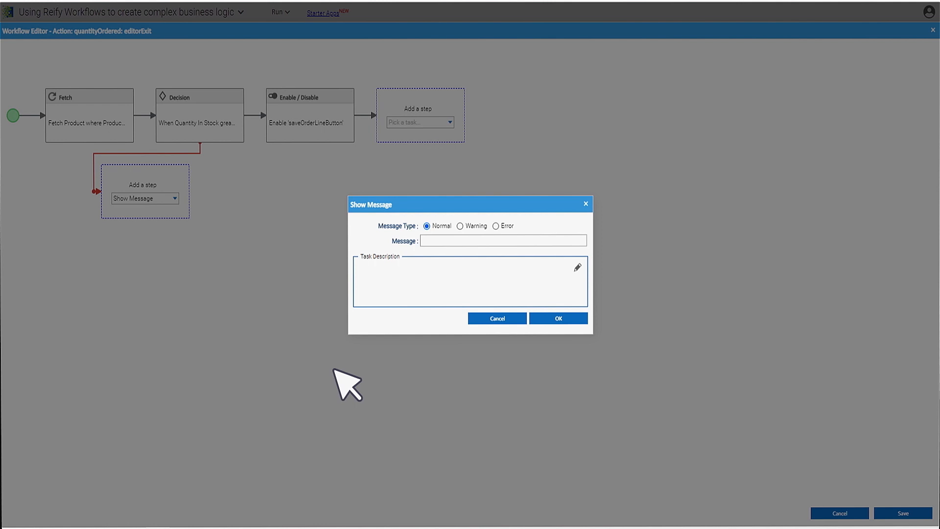
click(427, 240)
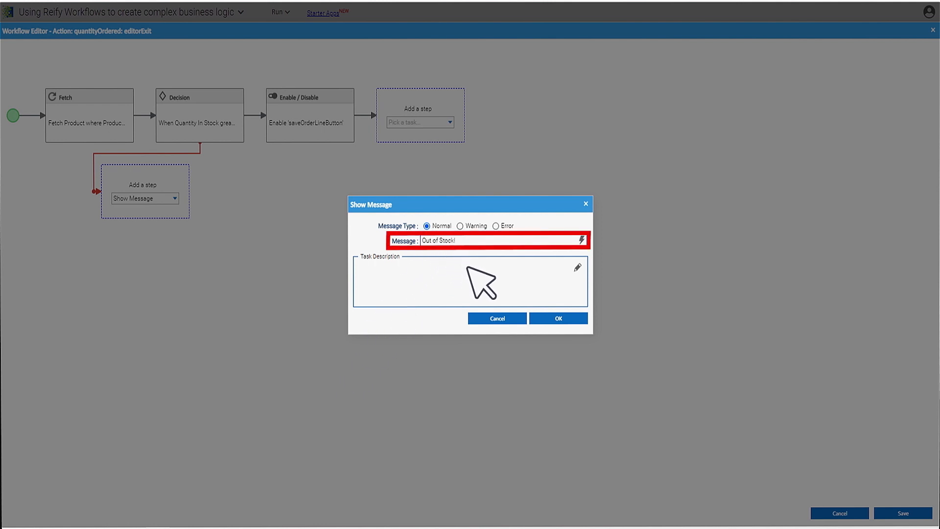
click(559, 318)
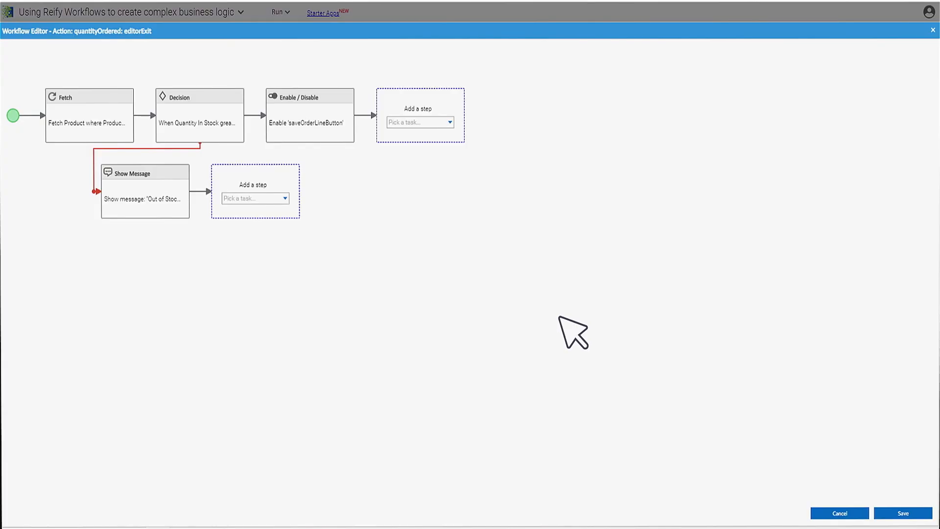
click(905, 513)
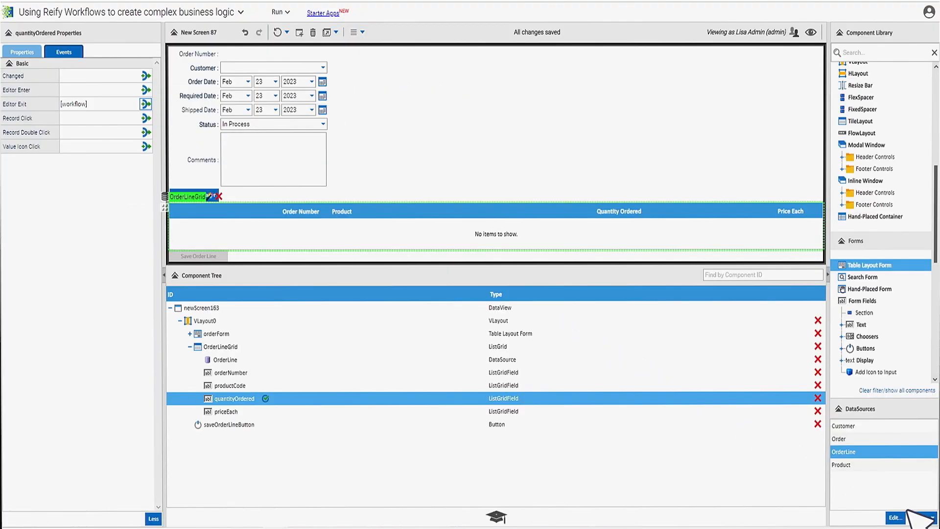
Preview the screen and save an order header for the customer Mini Gifts Distributors Ltd.
click(810, 32)
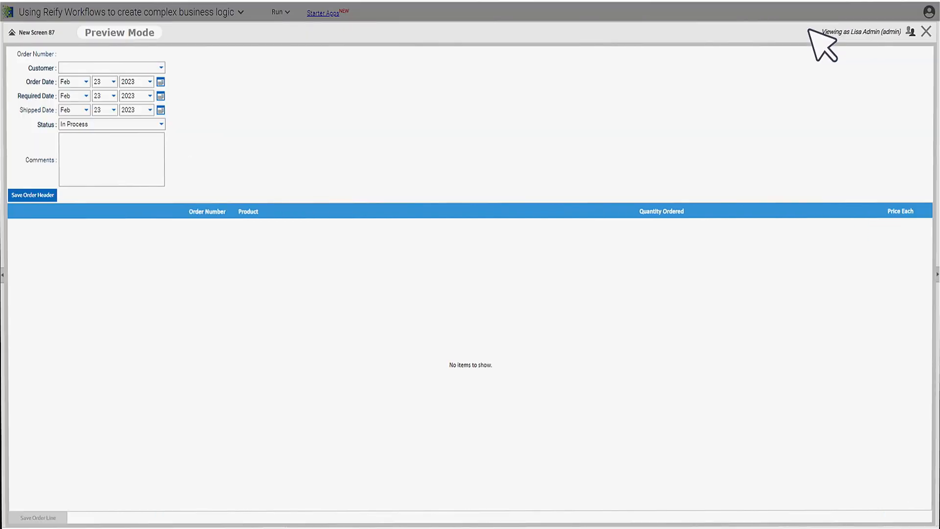
click(161, 67)
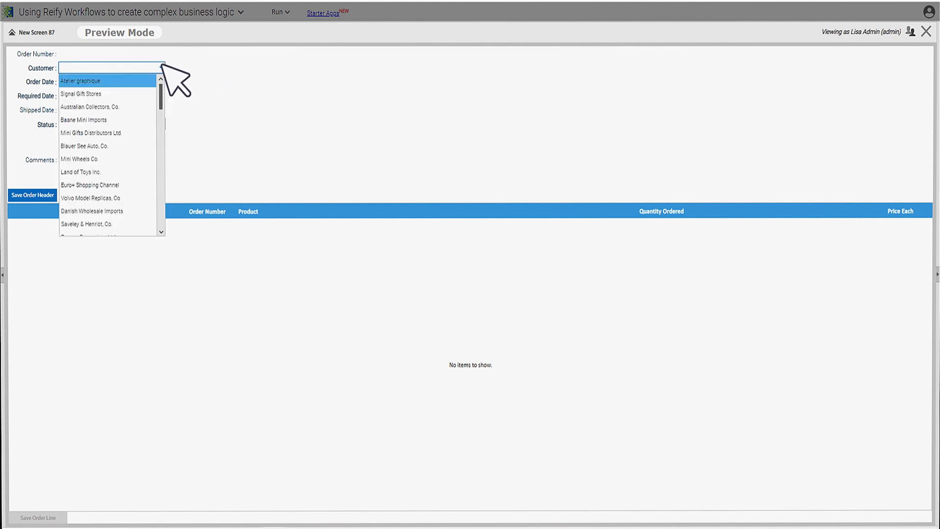
click(125, 131)
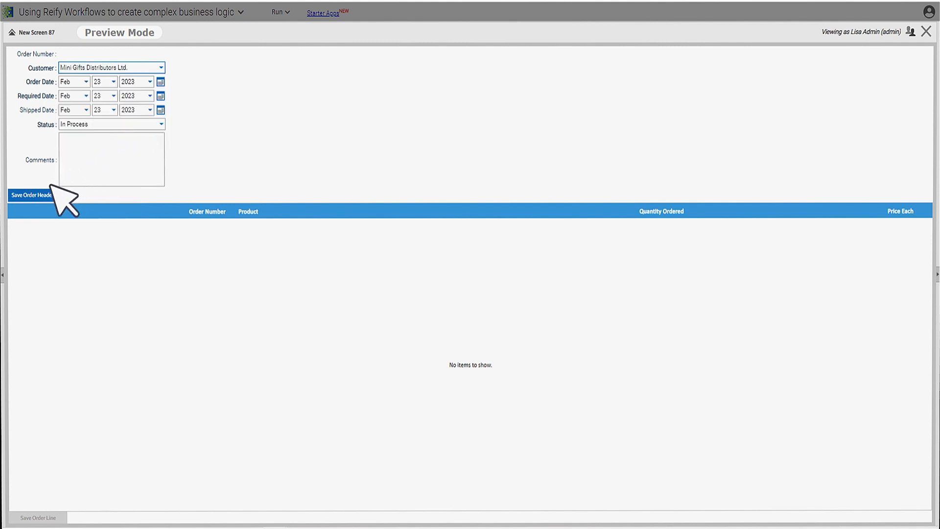
click(40, 196)
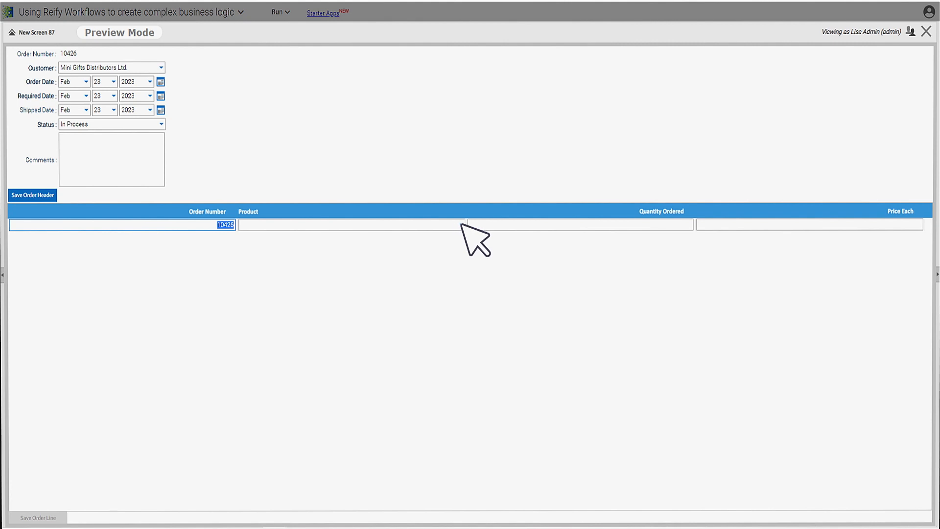
Test the order line for 1969 Harley Davidson Ultimate Chopper with quantities 8000 and 1000, and exit the preview.
click(461, 225)
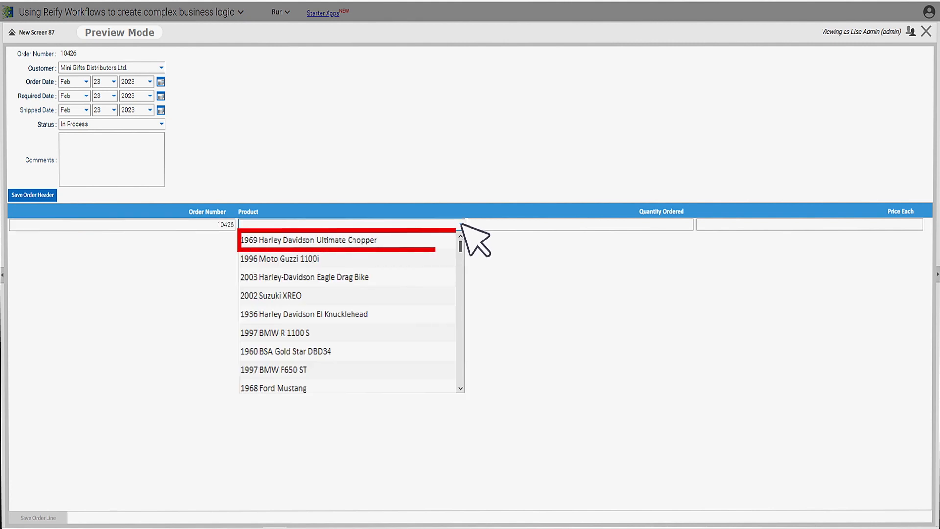
click(381, 238)
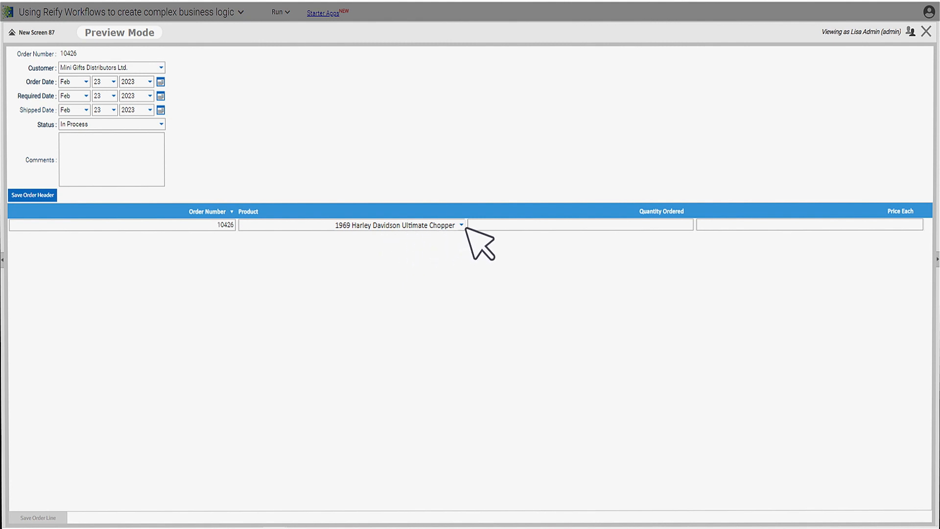
click(506, 225)
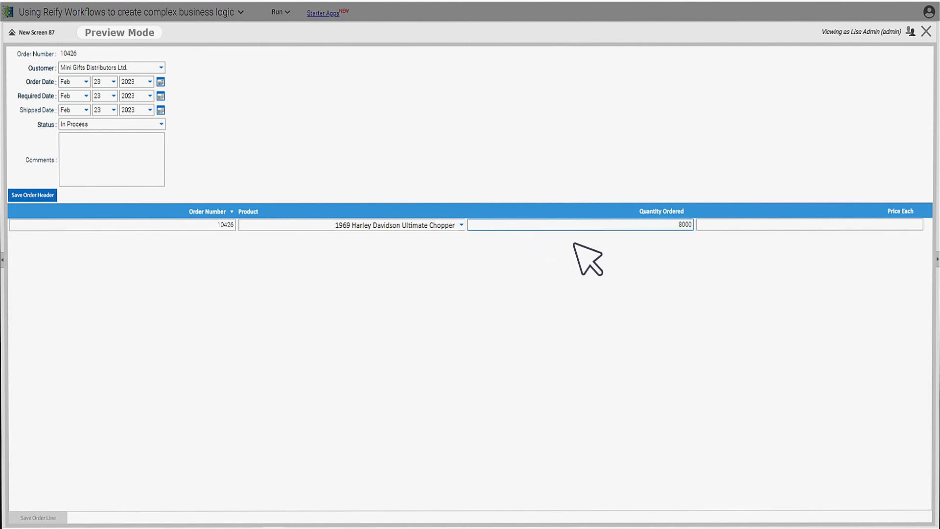
key(Return)
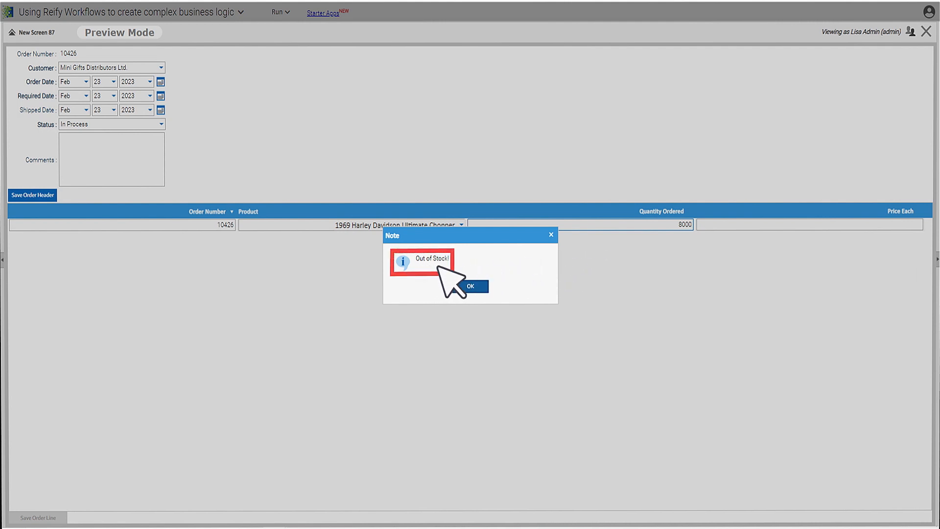
click(475, 286)
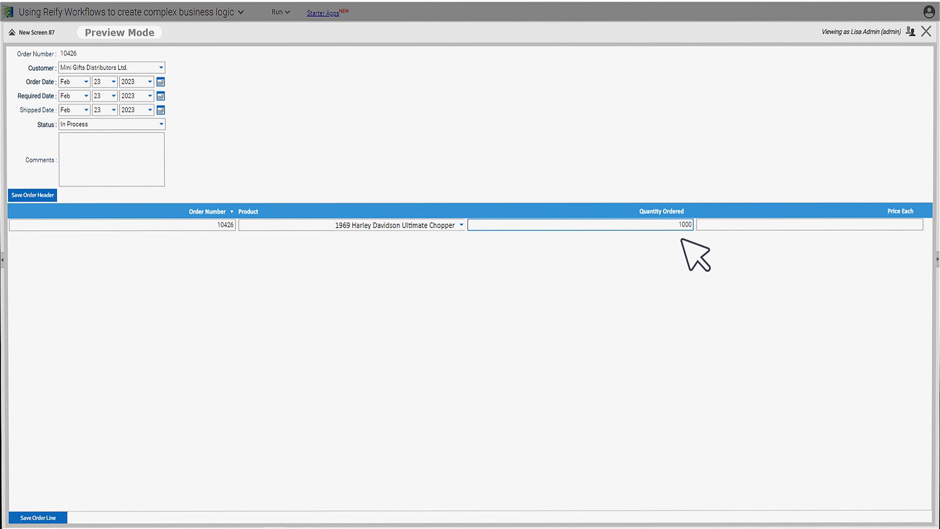
click(926, 32)
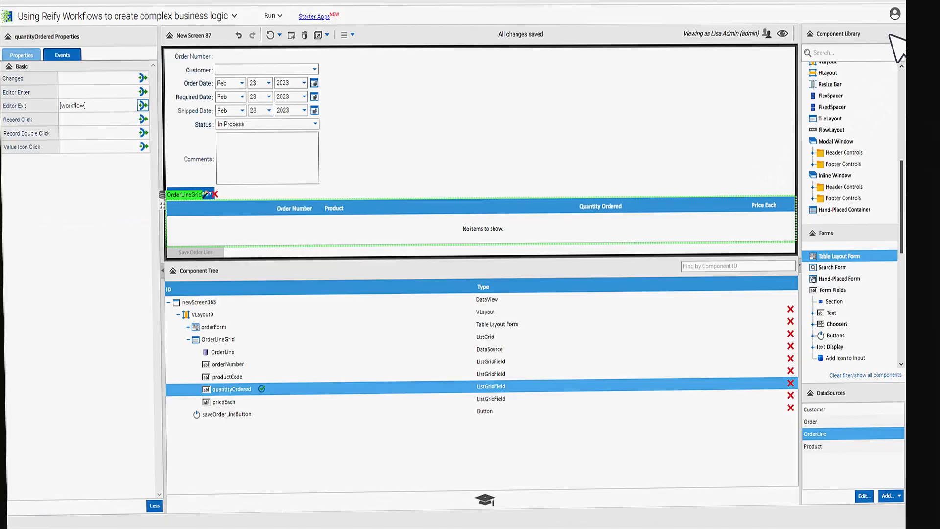